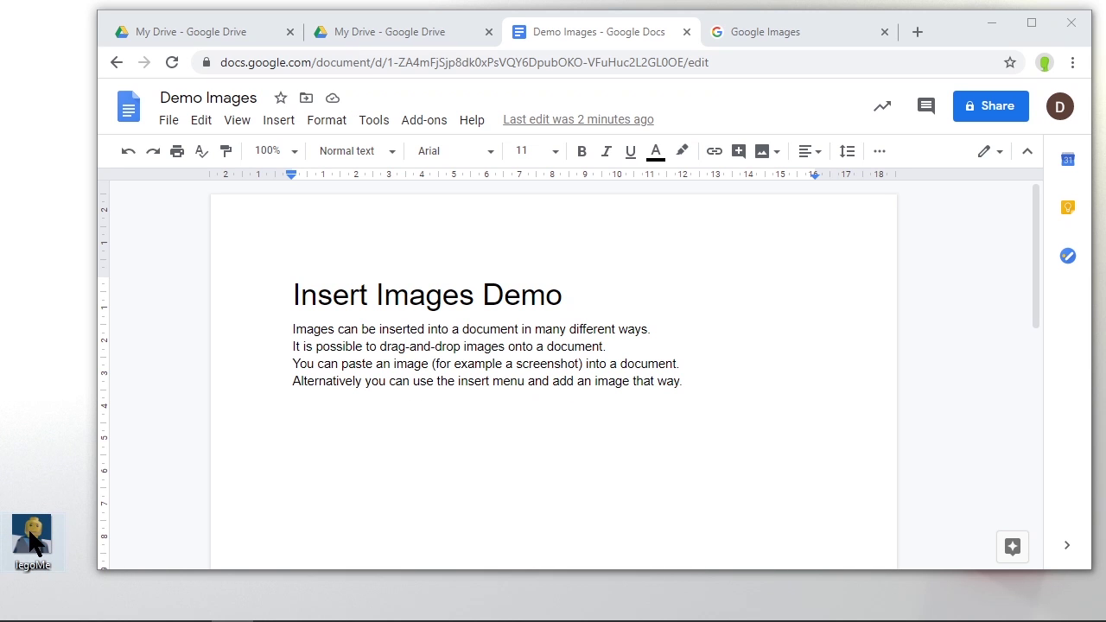
- Drag the legoMe picture from the desktop into the document and put it on its own line
left_click_drag(32, 543, 677, 347)
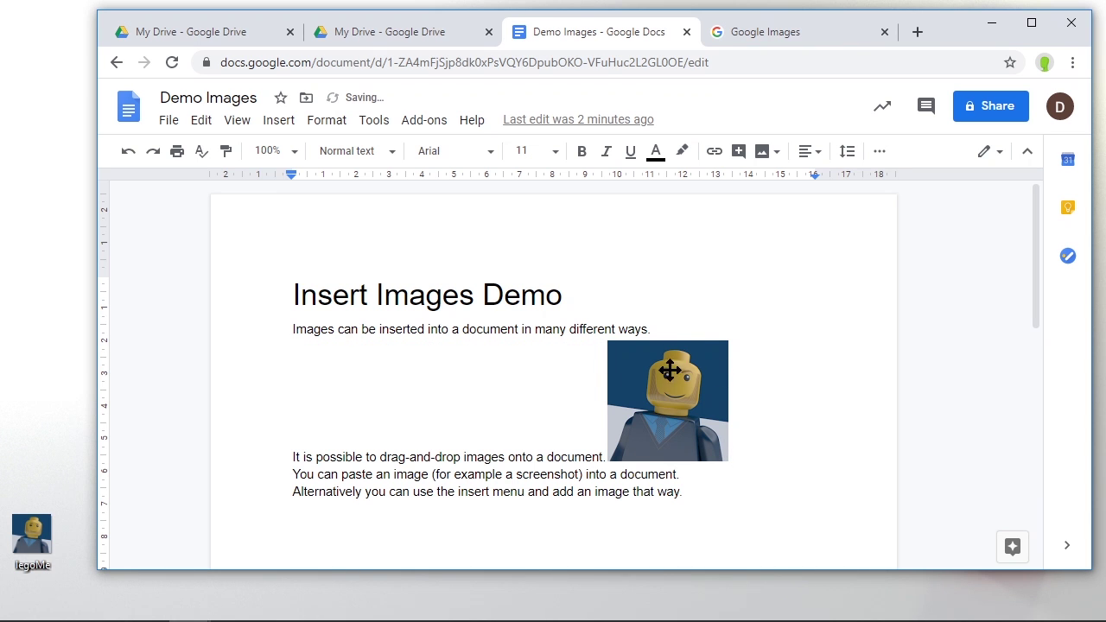
left_click(724, 407)
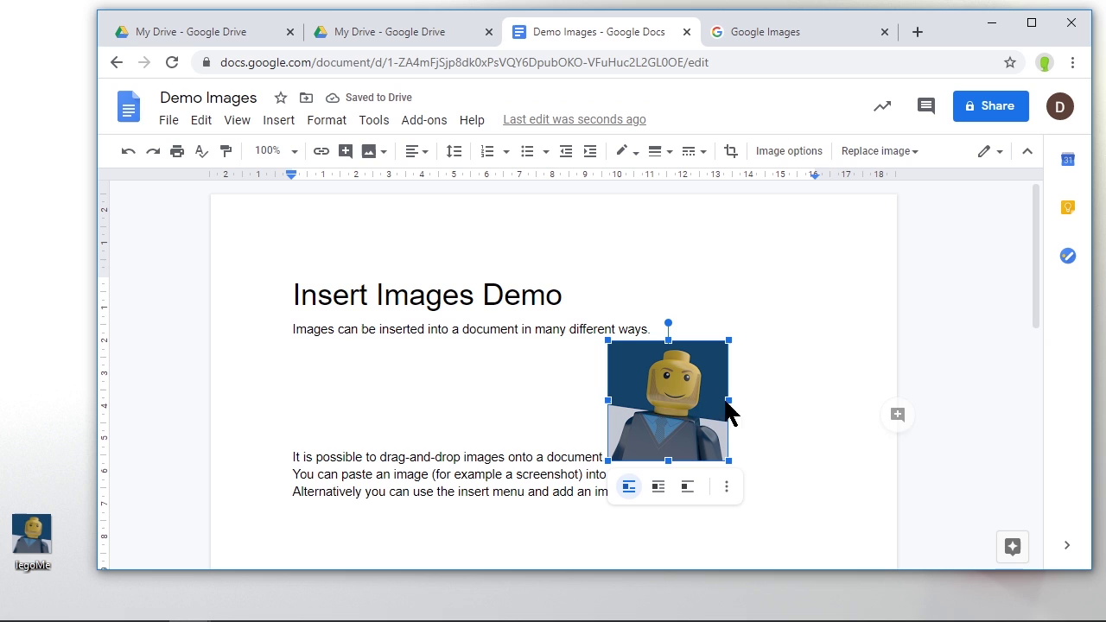
left_click(573, 459)
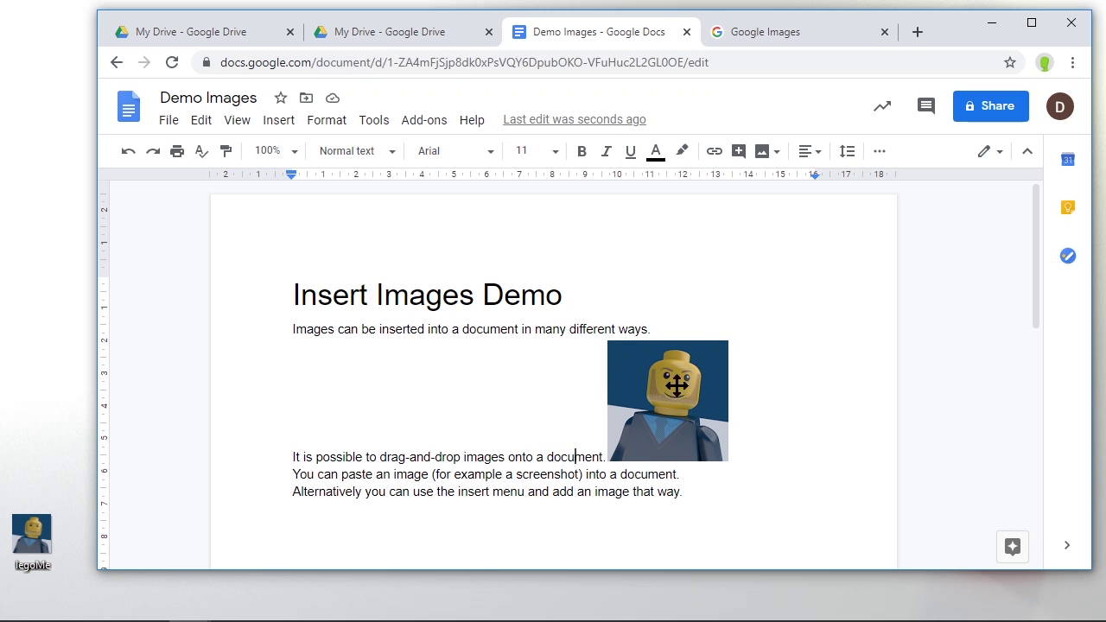
left_click(649, 419)
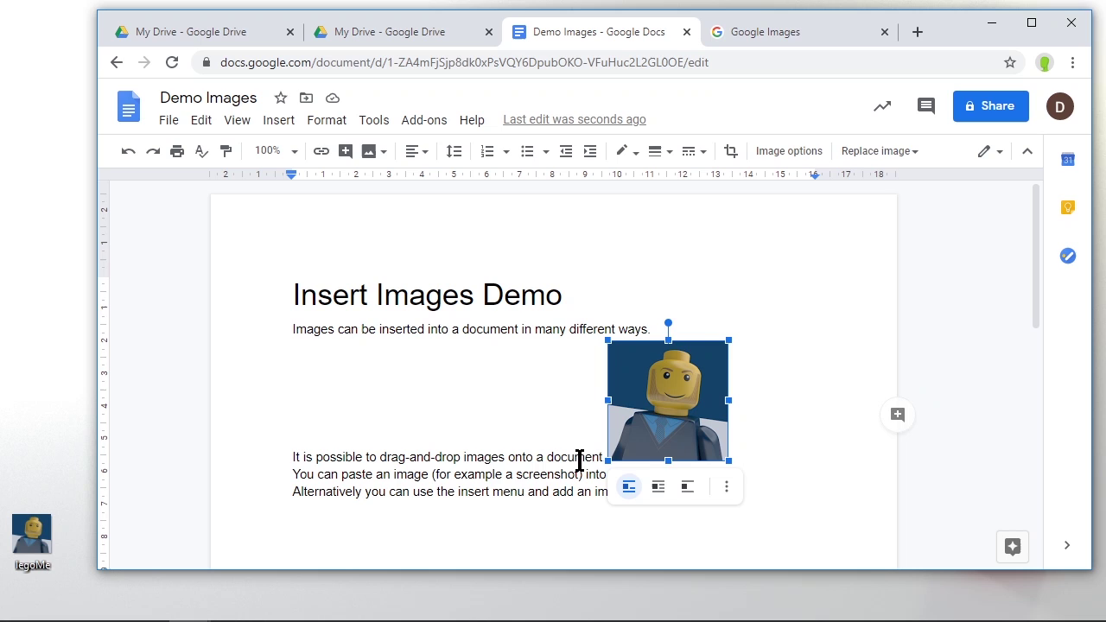
left_click(755, 439)
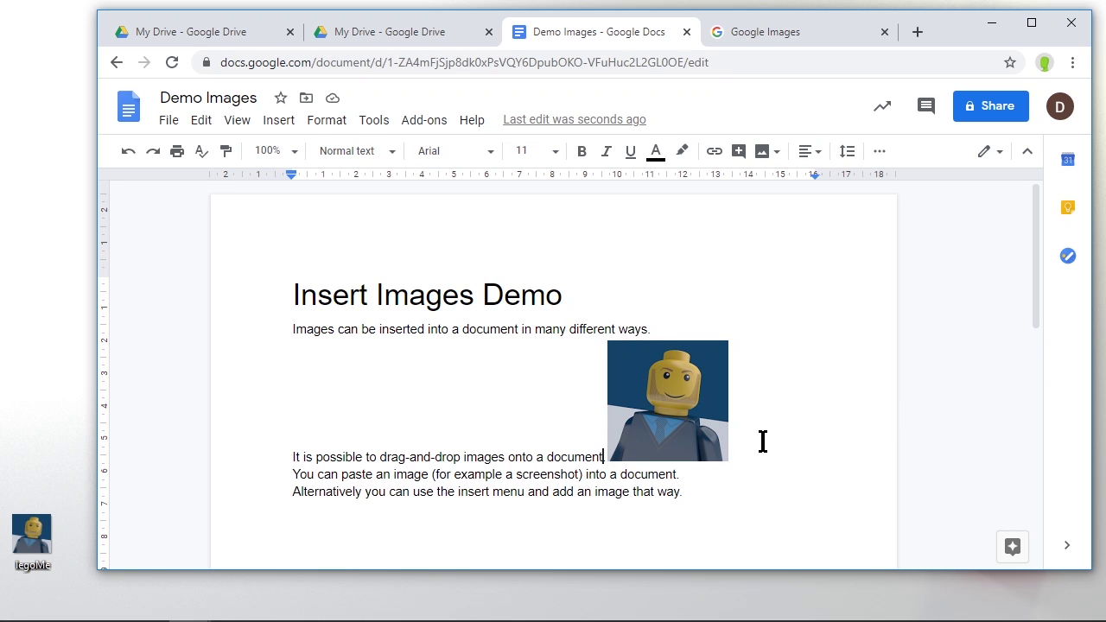
key("Return")
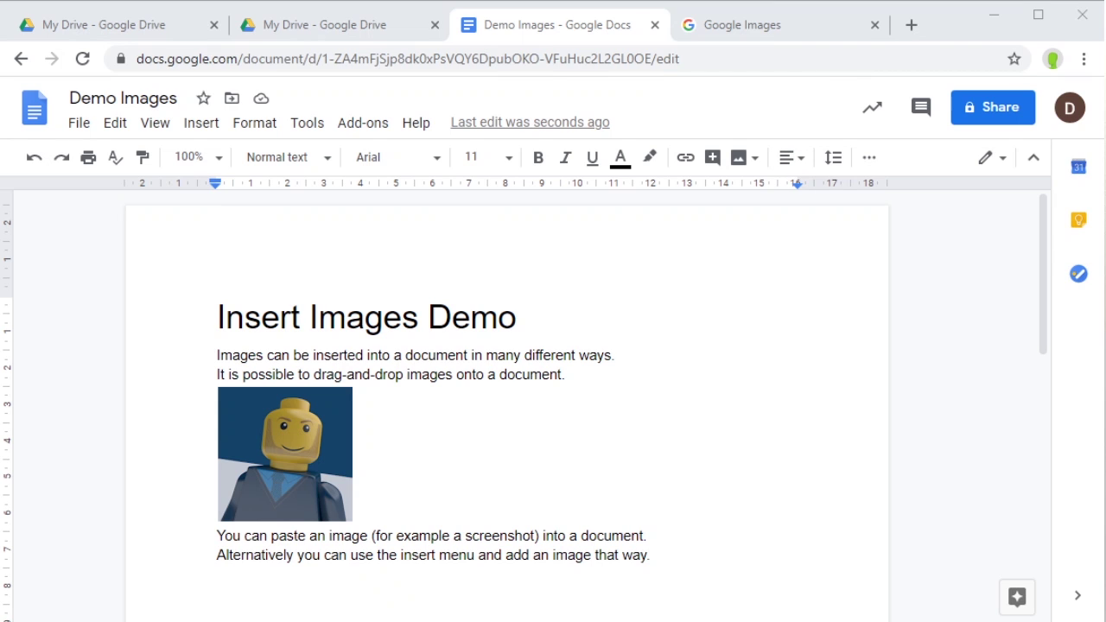
- Remove the trailing space after the paste sentence and paste the Docs window screenshot below it
key("shift+End")
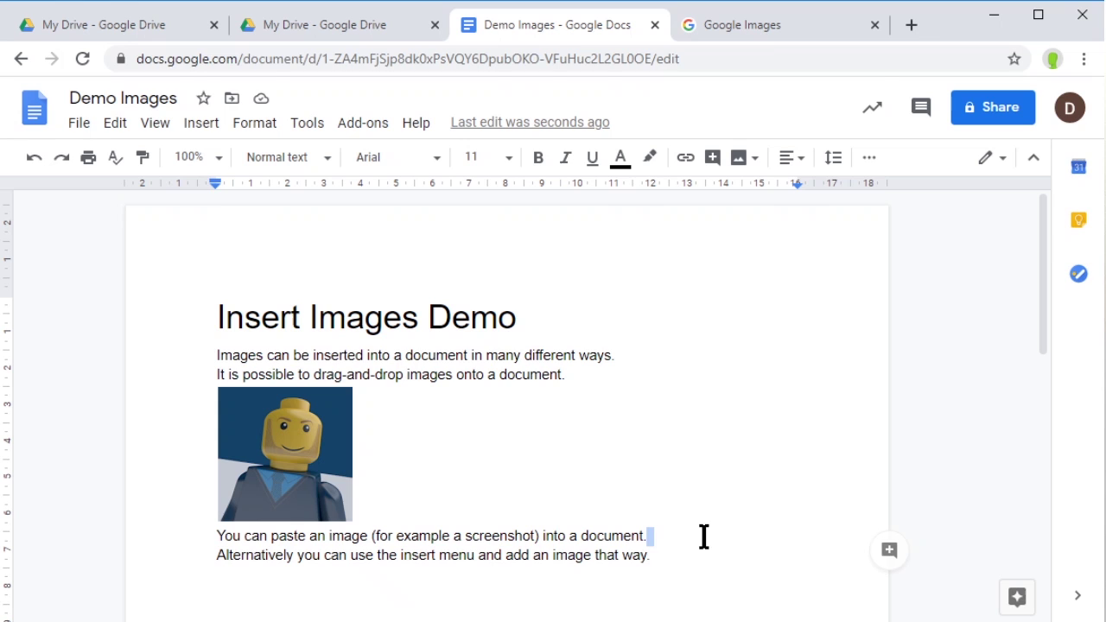
key("BackSpace")
key("ctrl+v")
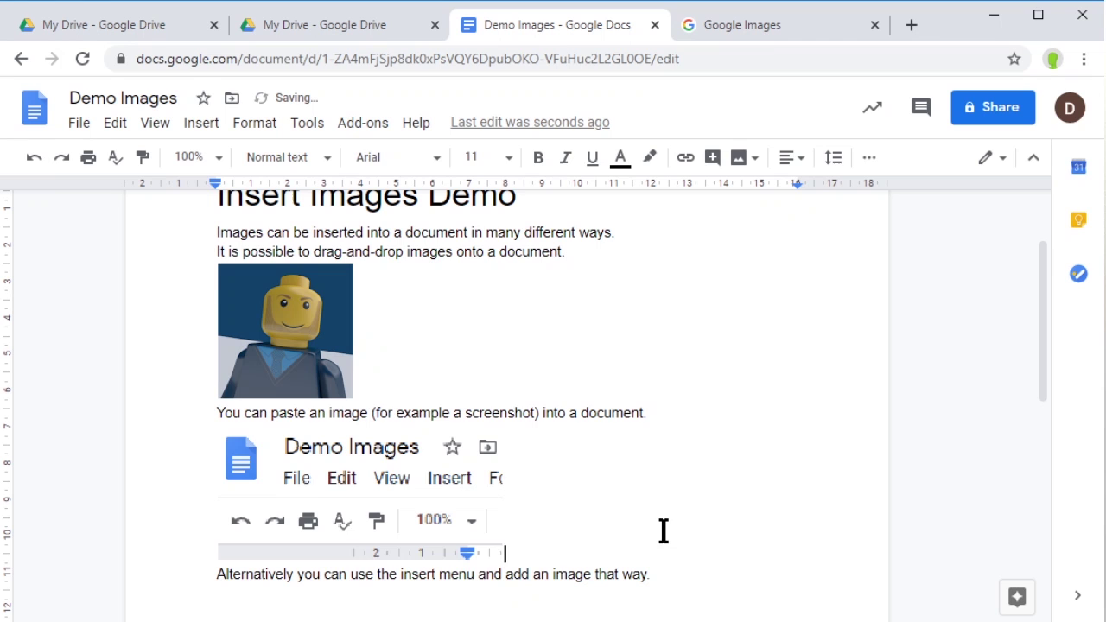
left_click(371, 469)
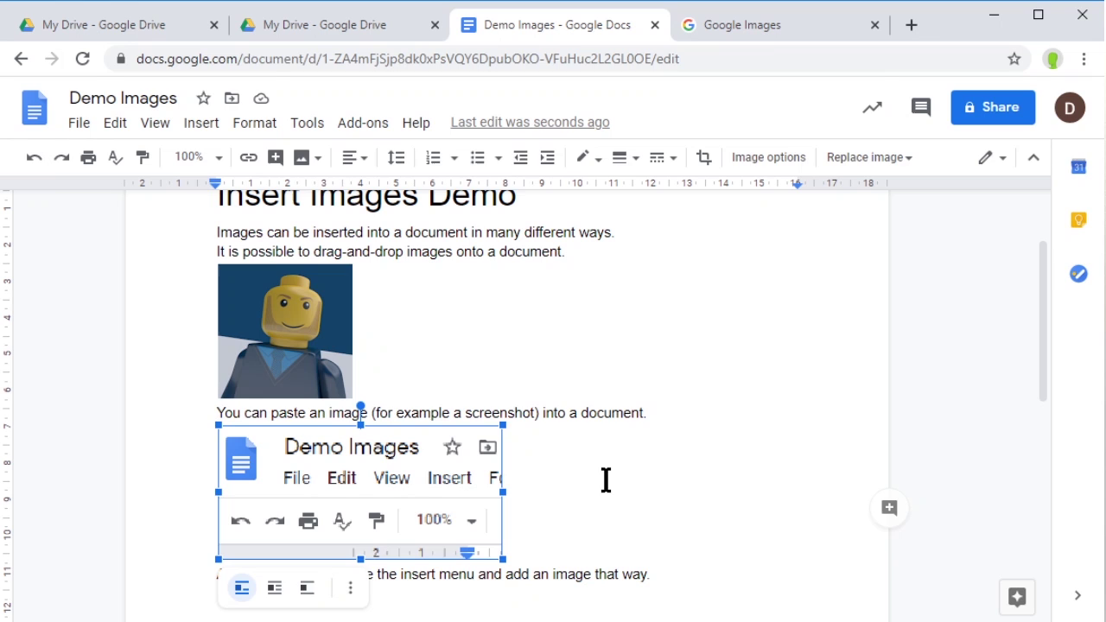
- Start a new empty line after the final insert-menu sentence
left_click(695, 519)
left_click(677, 578)
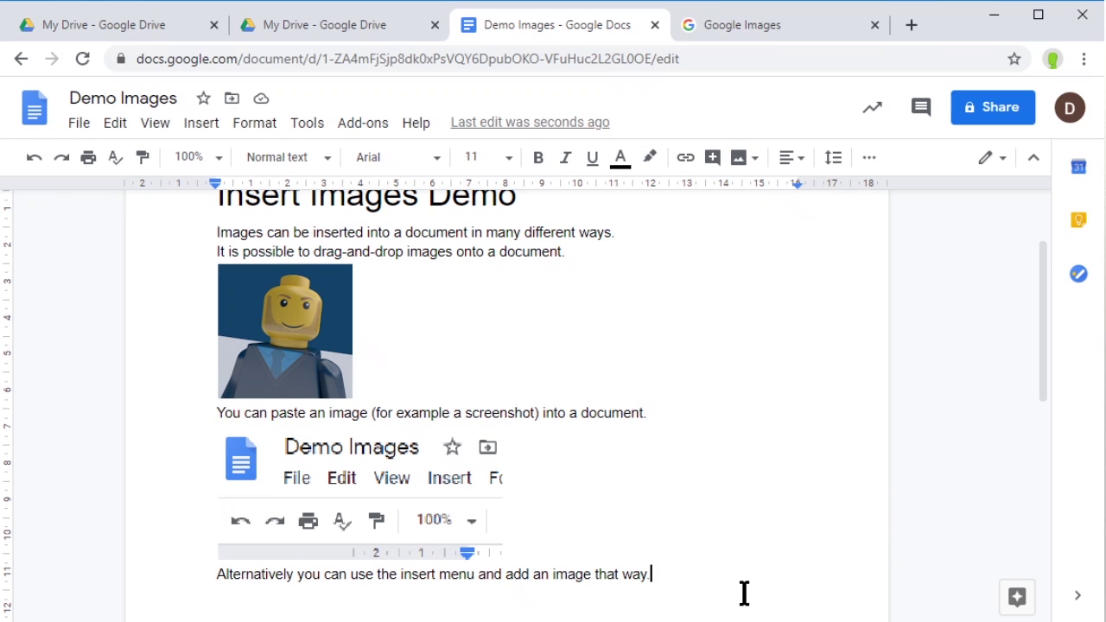
key("Return")
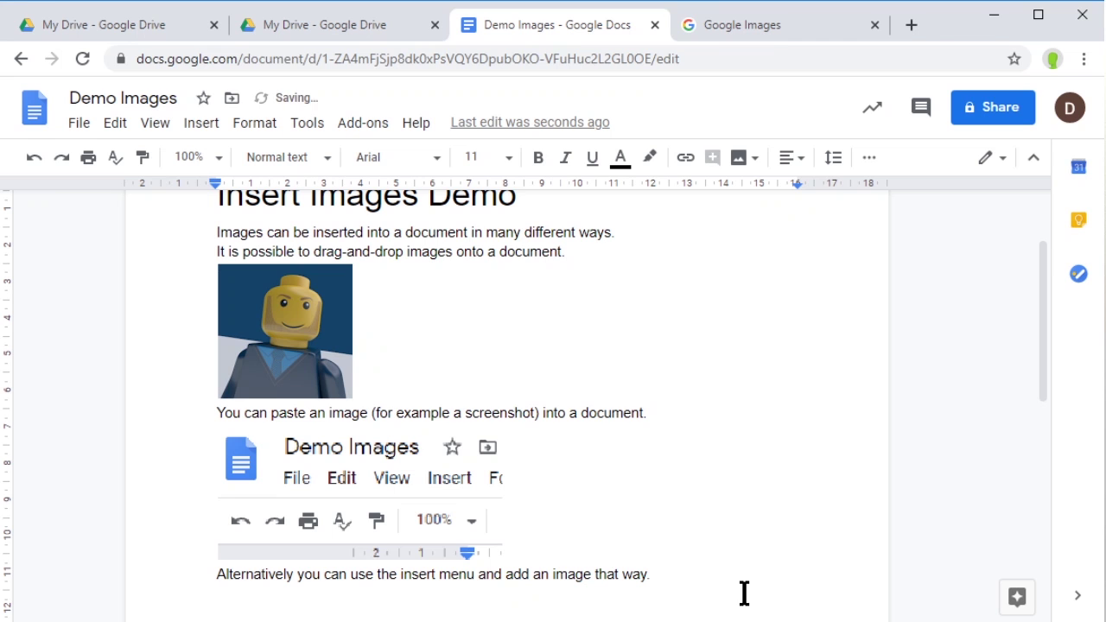
- Upload the legoMe picture from the Desktop via Insert > Image > Upload from computer
left_click(207, 128)
mouse_move(267, 171)
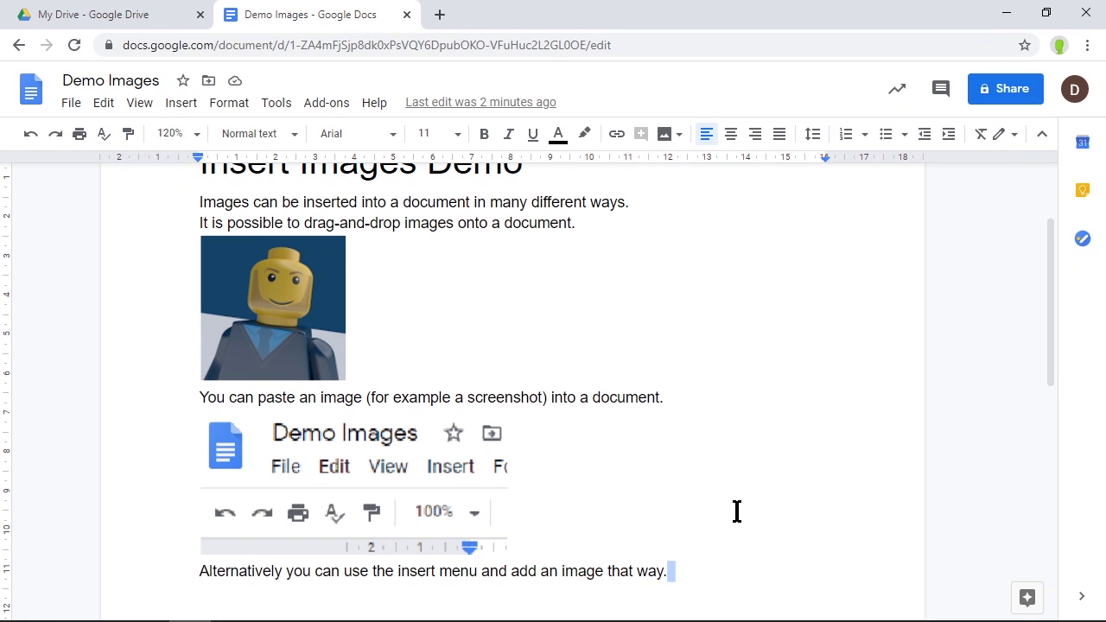
left_click(179, 103)
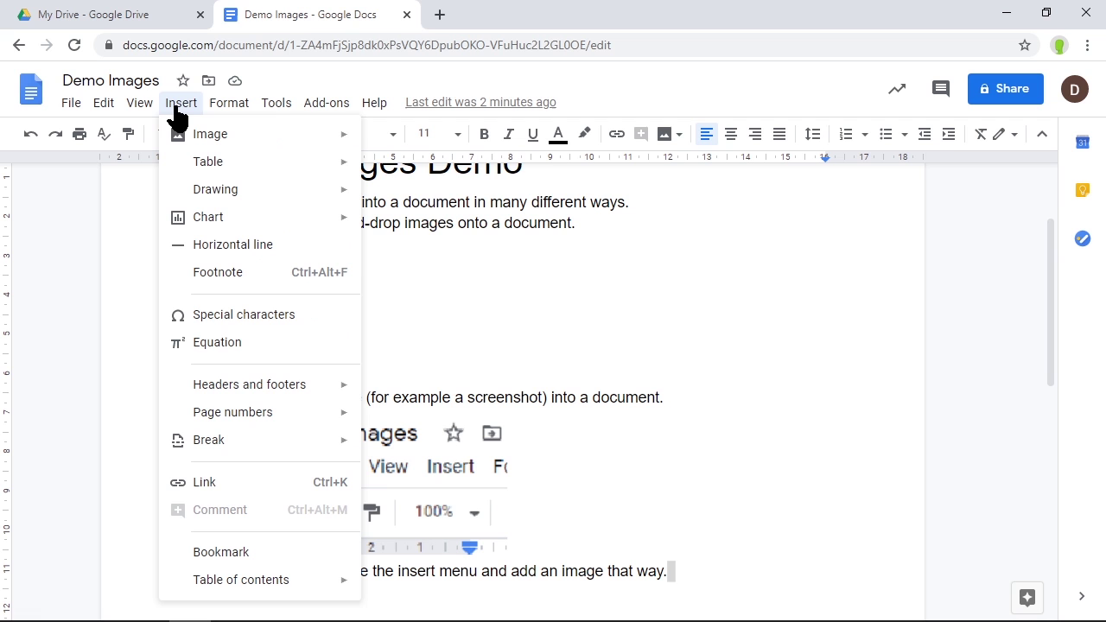
mouse_move(210, 141)
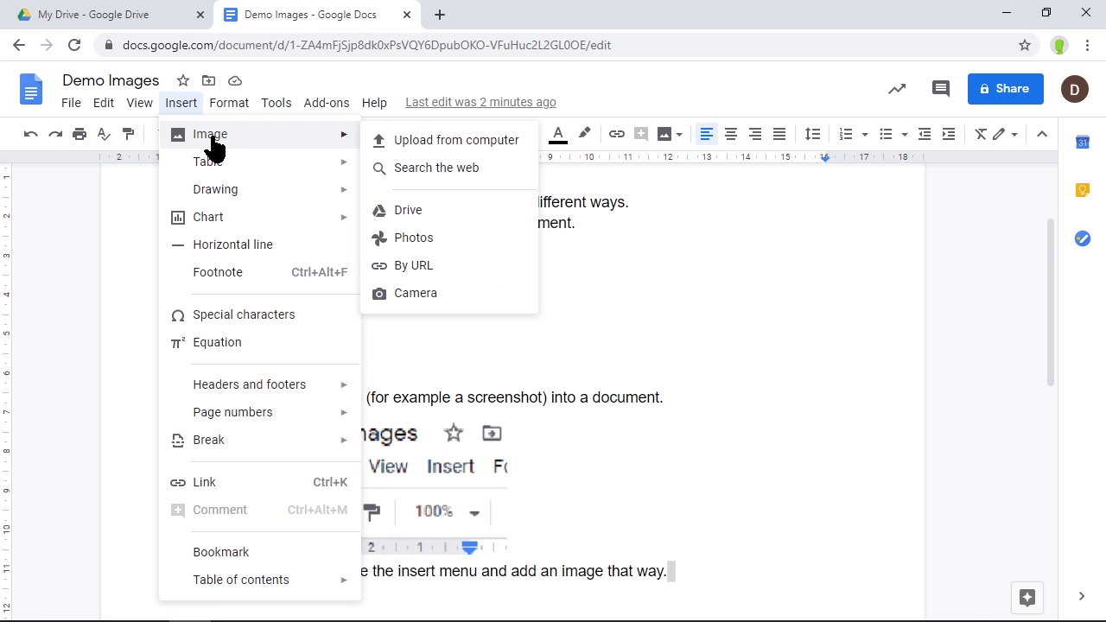
left_click(488, 145)
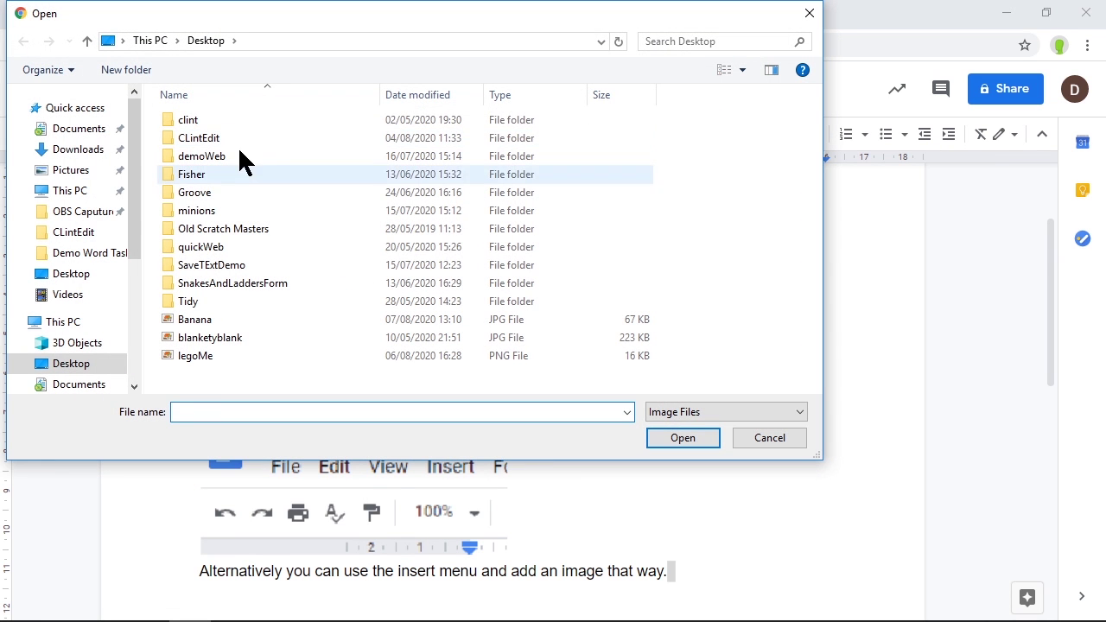
left_click(71, 363)
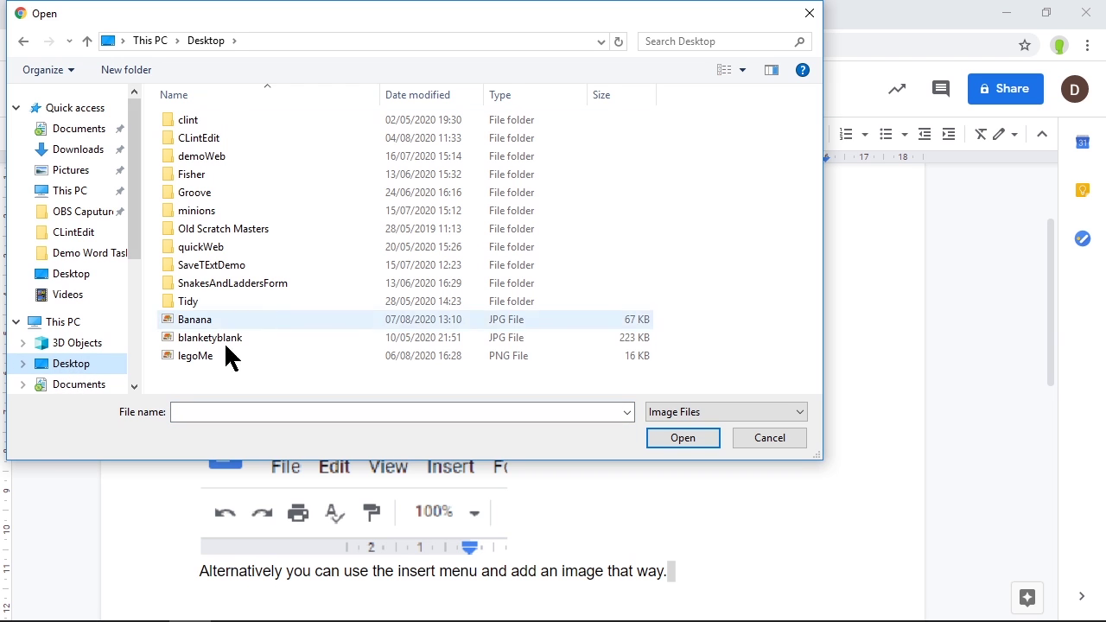
left_click(192, 363)
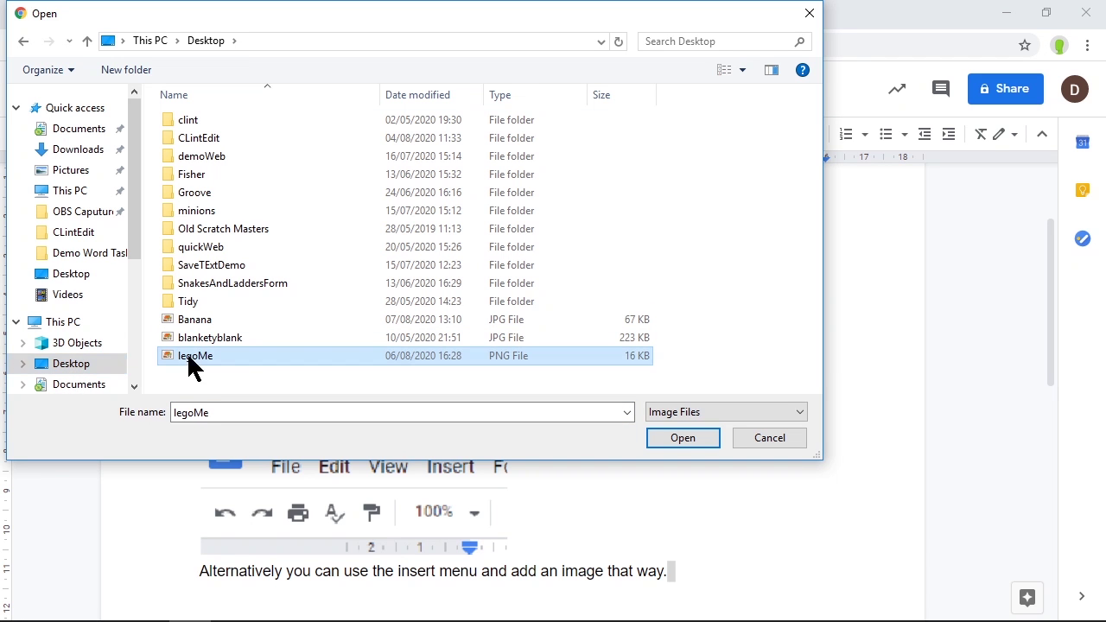
left_click(682, 438)
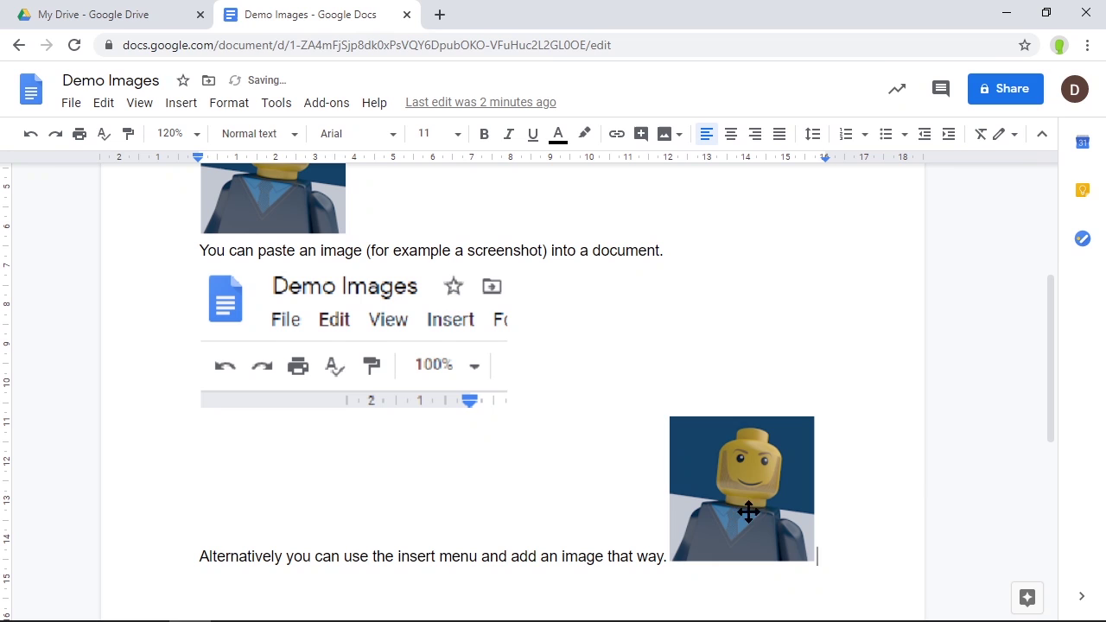
- Move the uploaded legoMe picture onto its own line below the final sentence
key("Left")
key("Return")
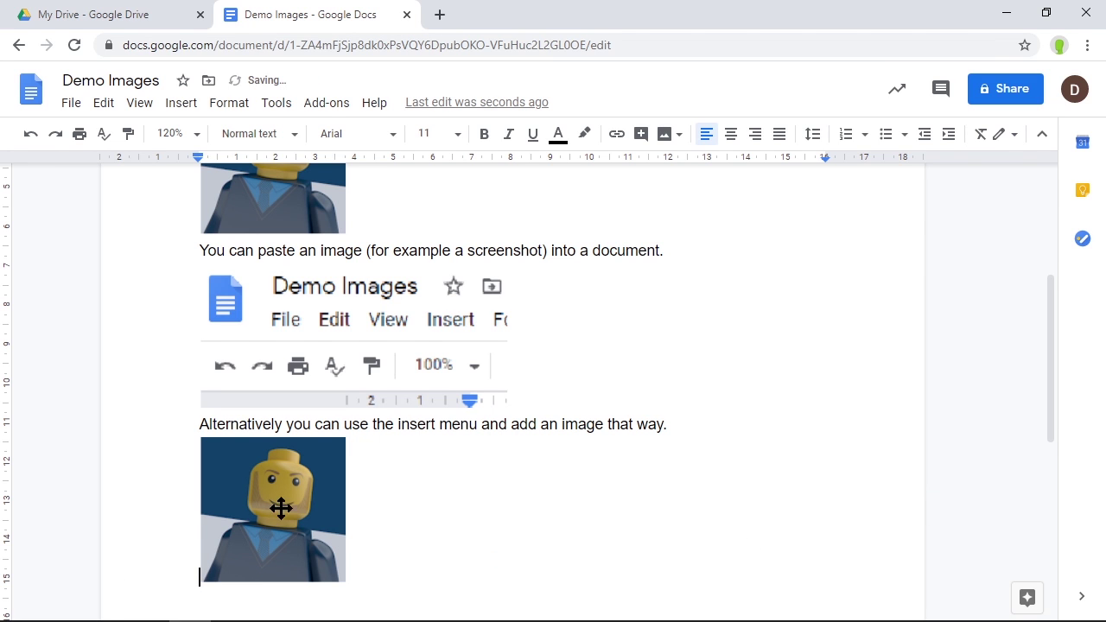
left_click(183, 106)
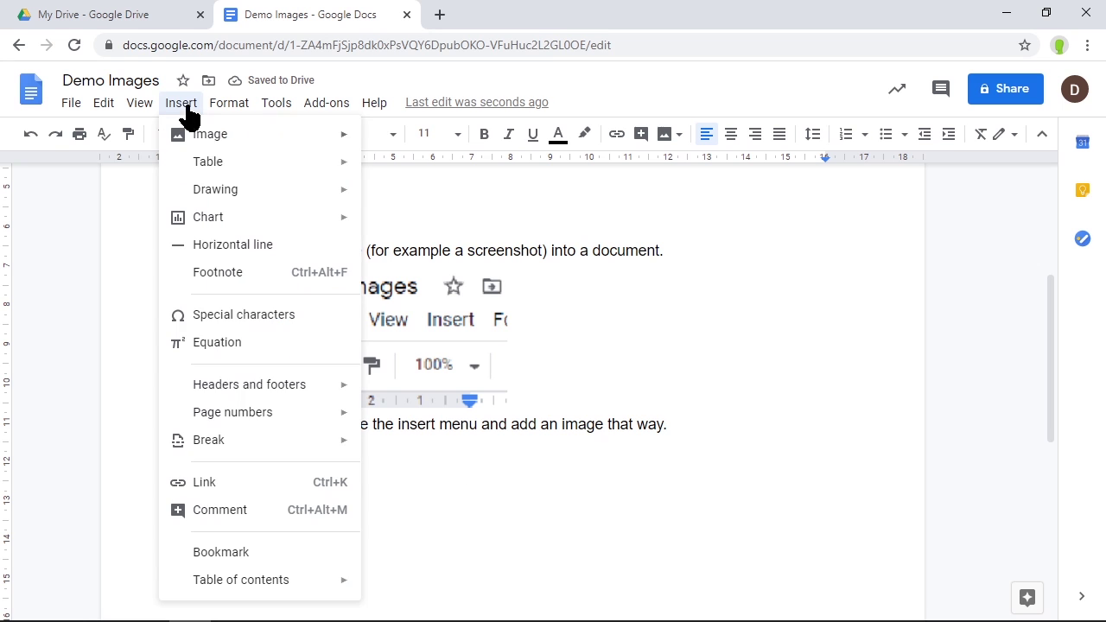
mouse_move(227, 138)
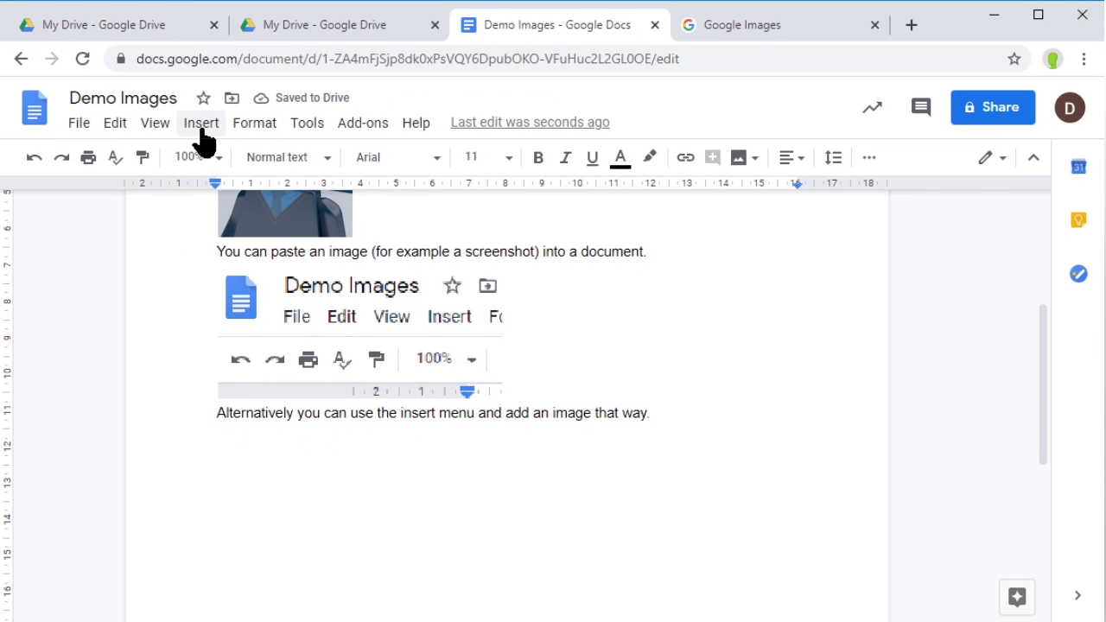
- Insert the banana image from Drive's recent files into the document
left_click(201, 125)
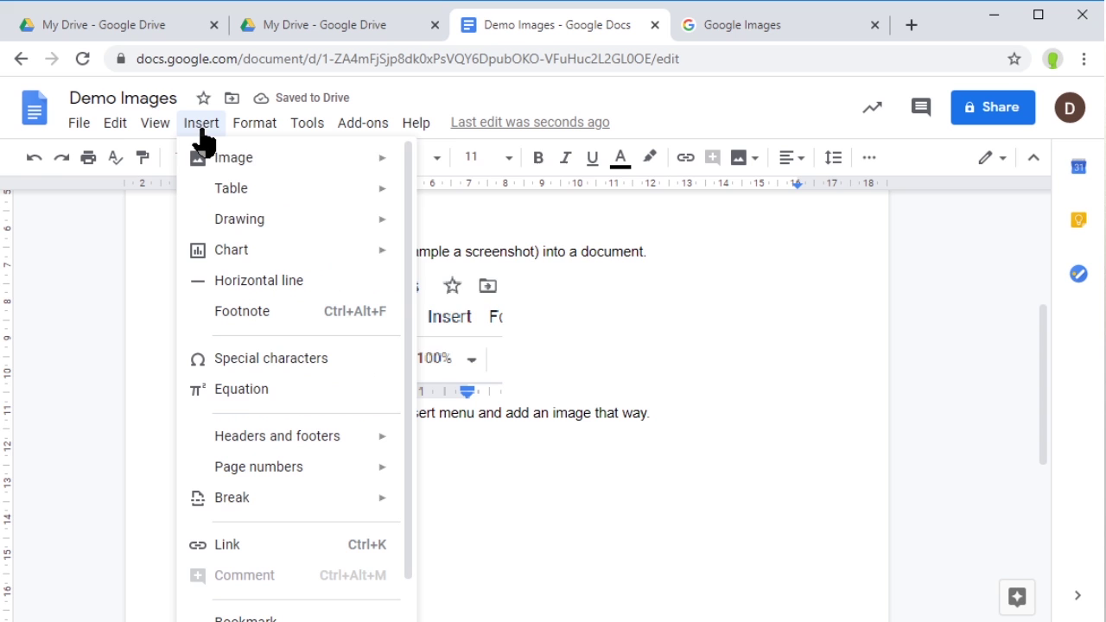
mouse_move(227, 164)
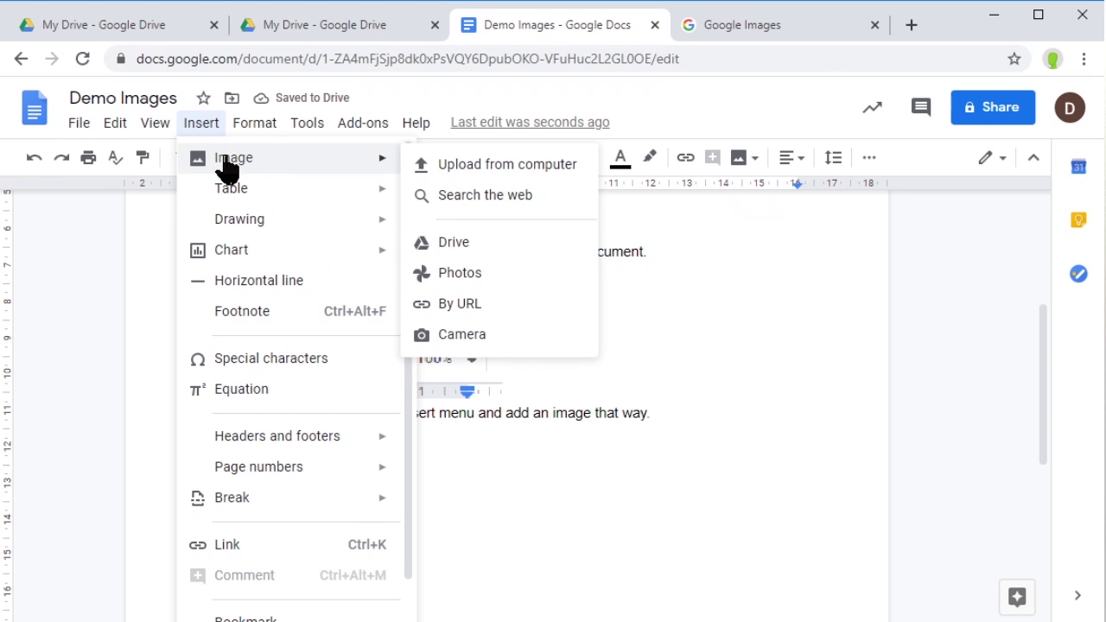
left_click(459, 251)
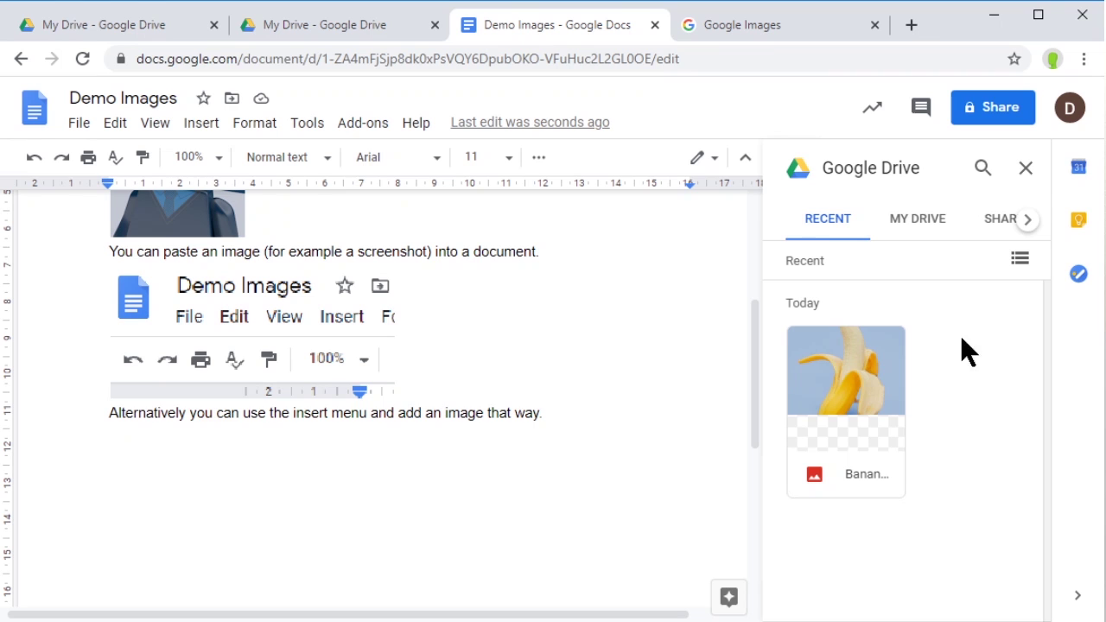
left_click(913, 226)
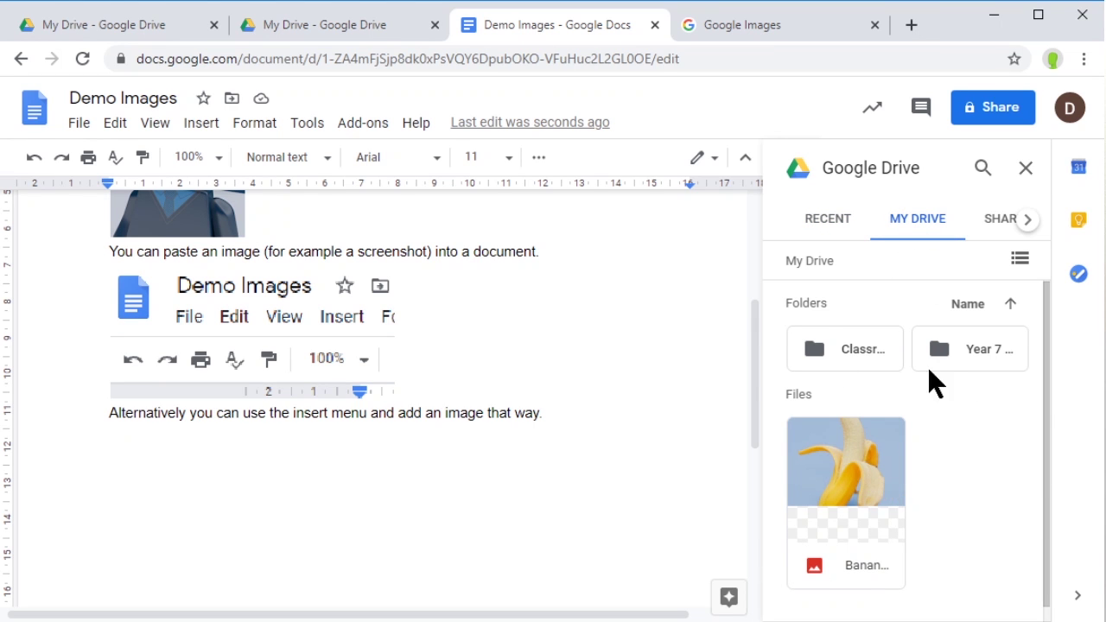
left_click(989, 224)
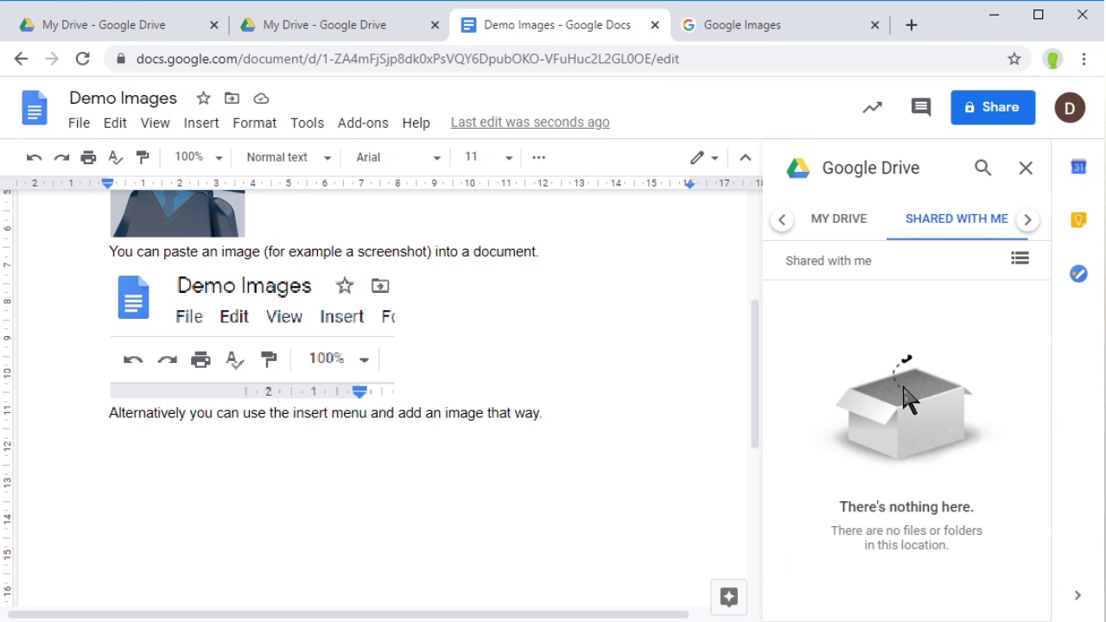
left_click(782, 221)
left_click(819, 221)
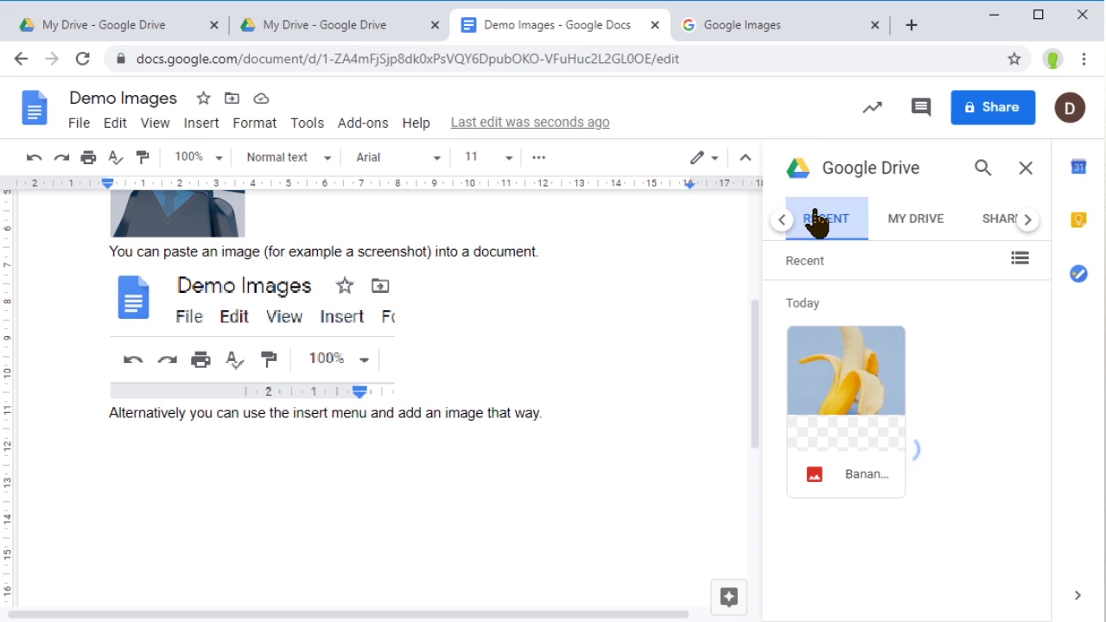
left_click(838, 377)
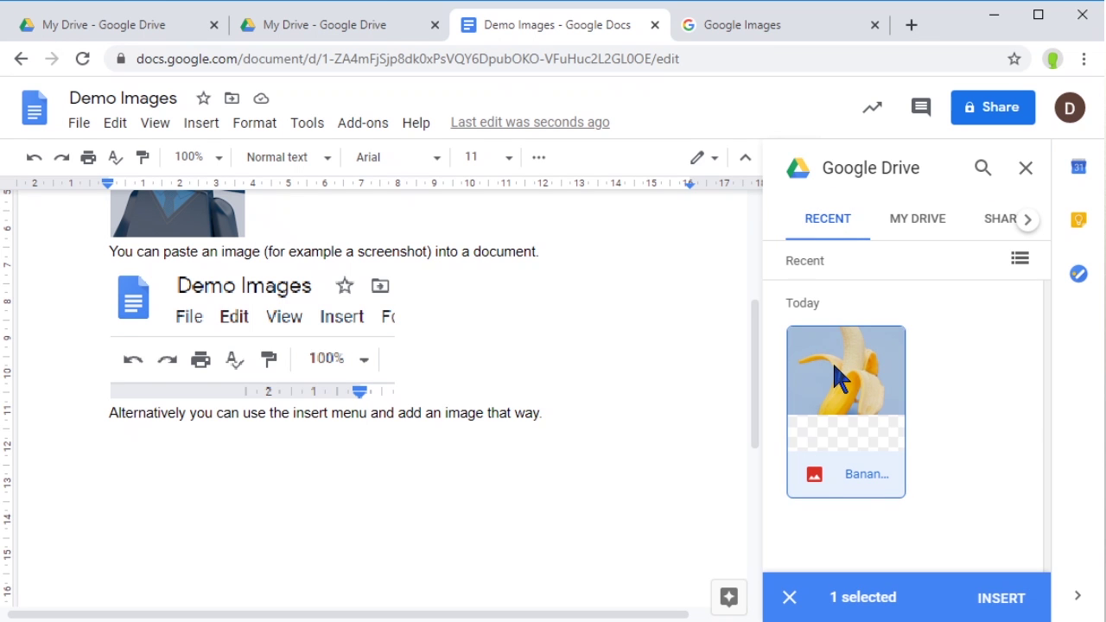
left_click(1001, 605)
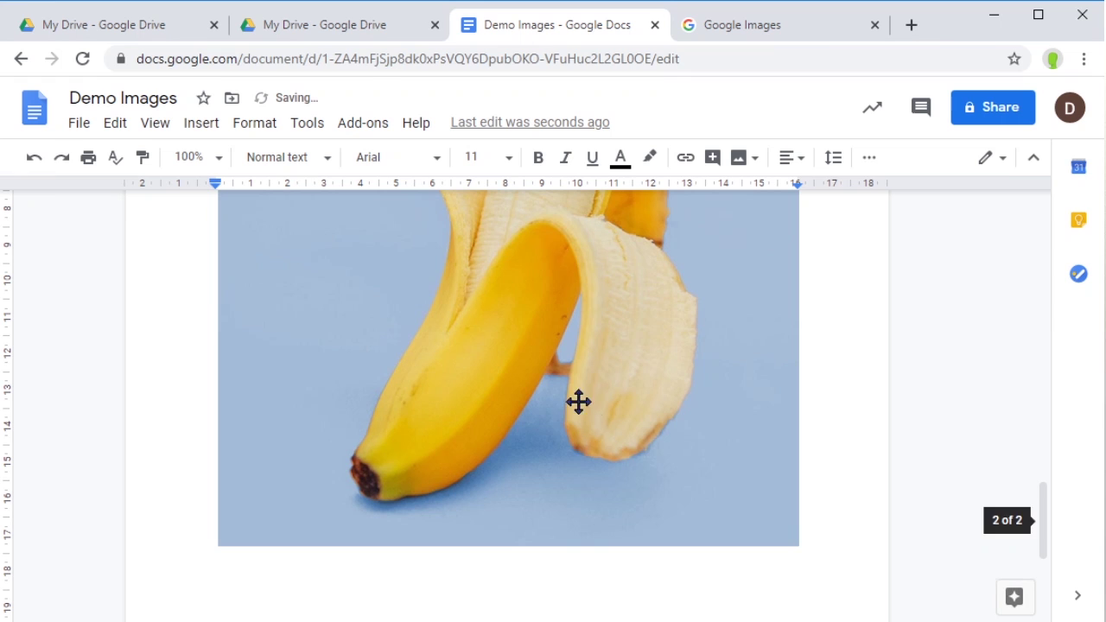
- Shrink the banana photo to a small thumbnail and add an empty line beneath it
left_click(724, 510)
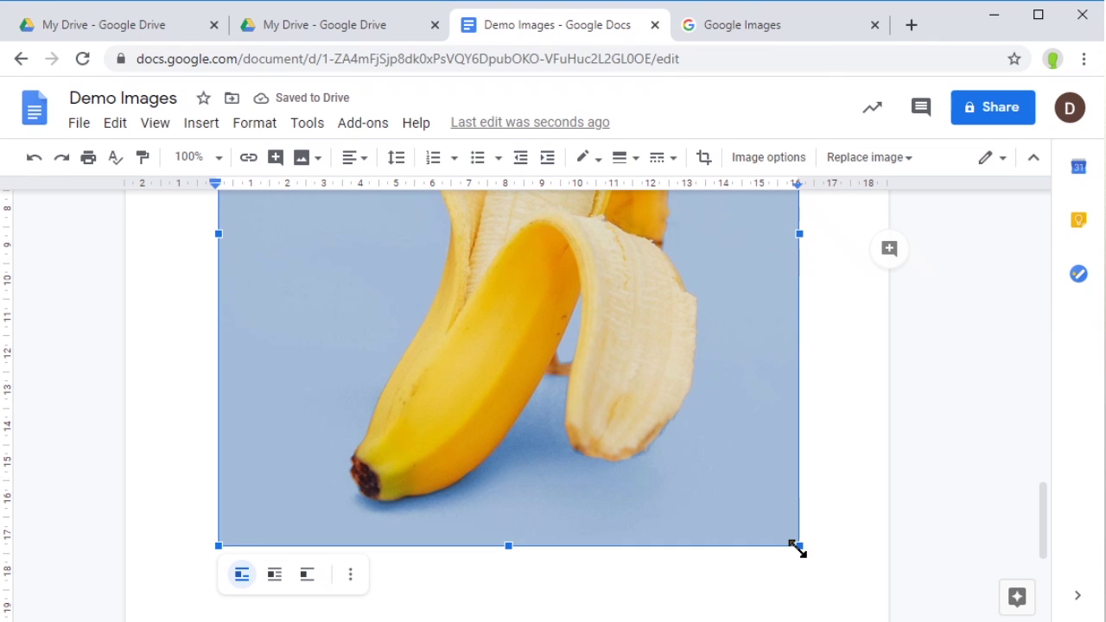
left_click_drag(796, 549, 366, 242)
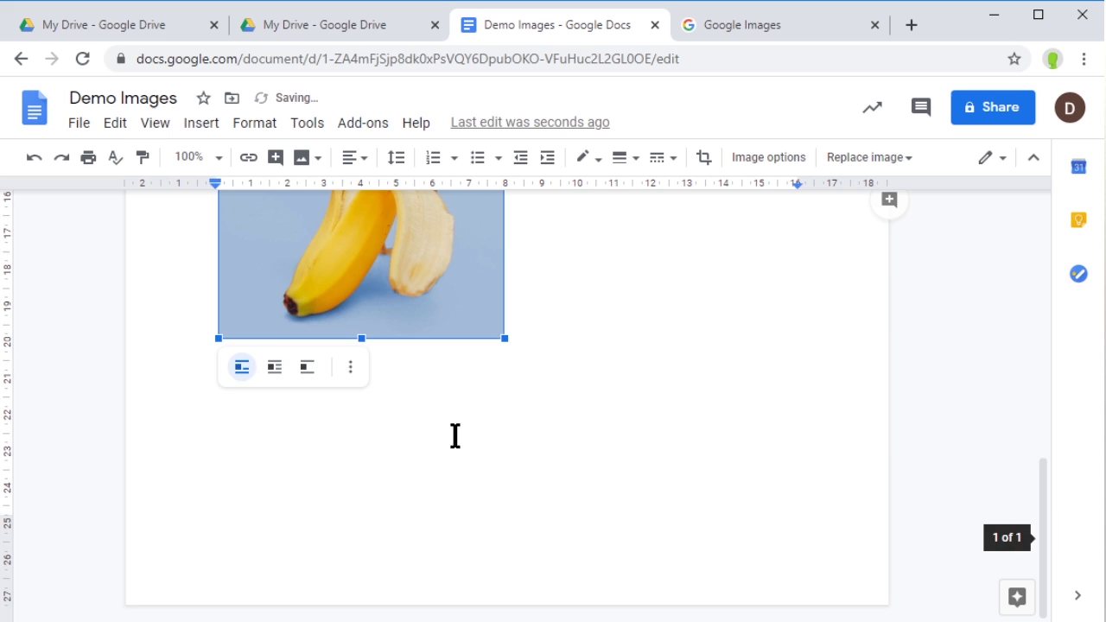
scroll(467, 458, "up", 4)
scroll(582, 547, "down", 3)
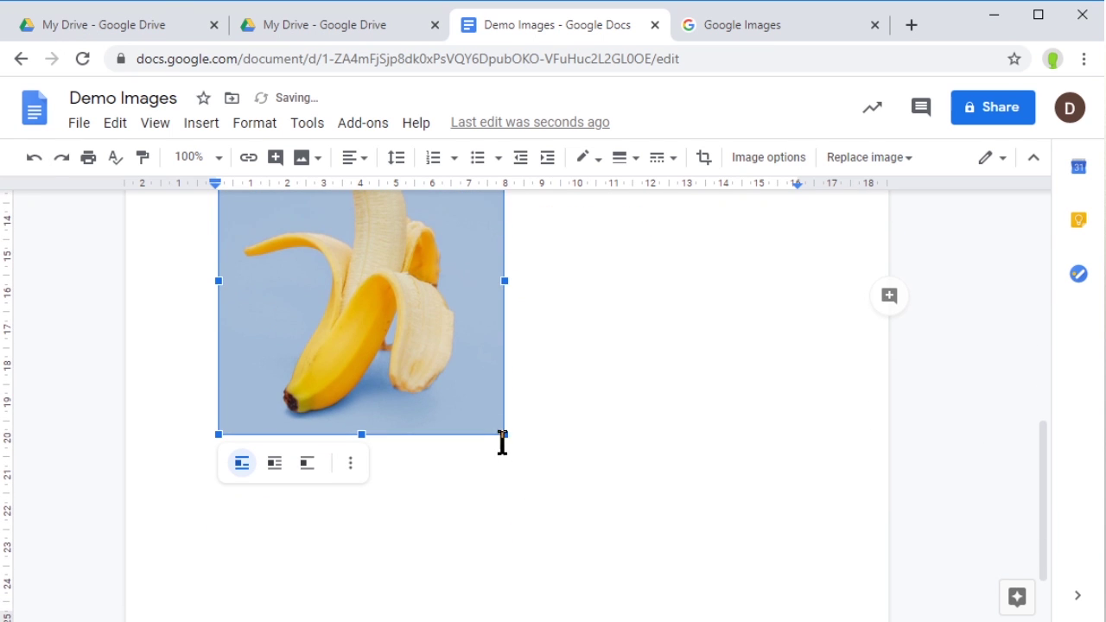
left_click_drag(504, 435, 326, 242)
scroll(484, 455, "up", 3)
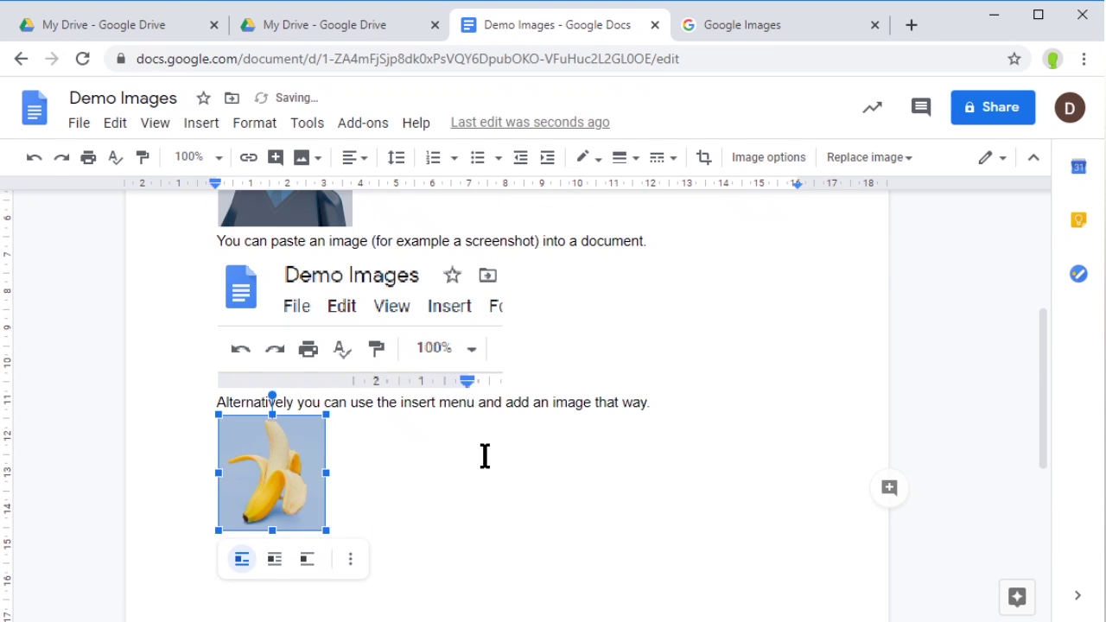
left_click(420, 457)
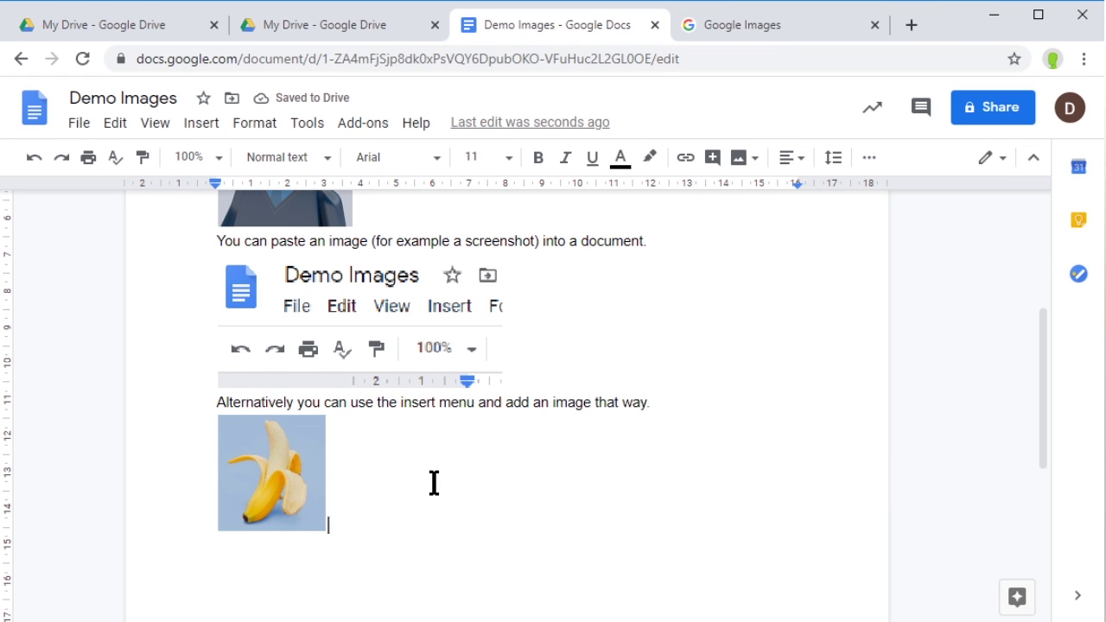
key("Return")
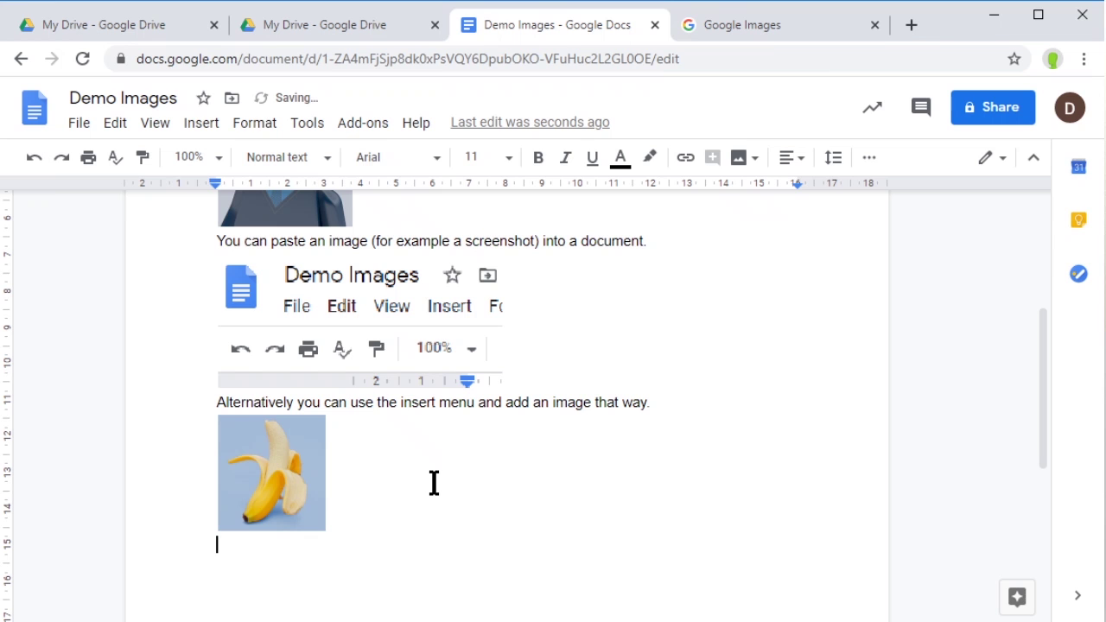
- Open the web image search panel through Insert > Image > Search the web
left_click(192, 125)
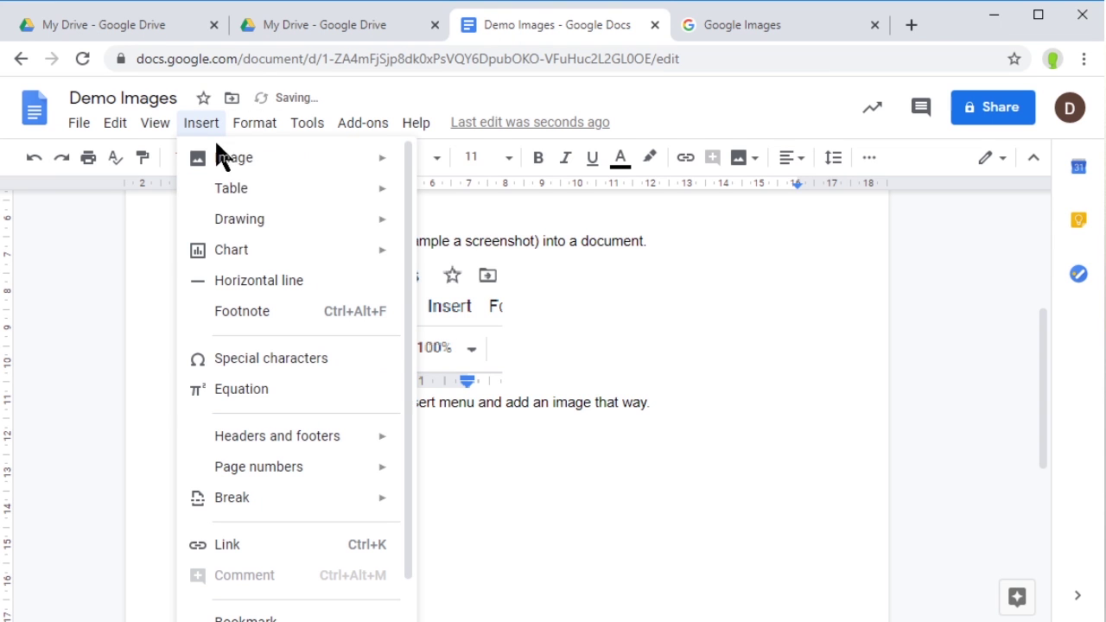
mouse_move(239, 170)
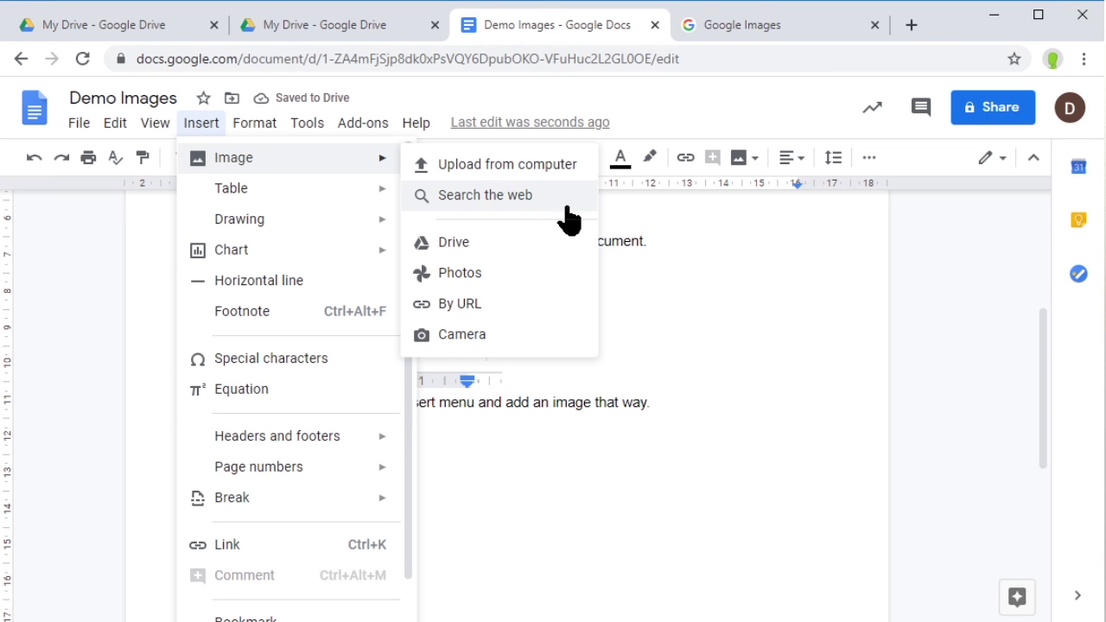
left_click(486, 197)
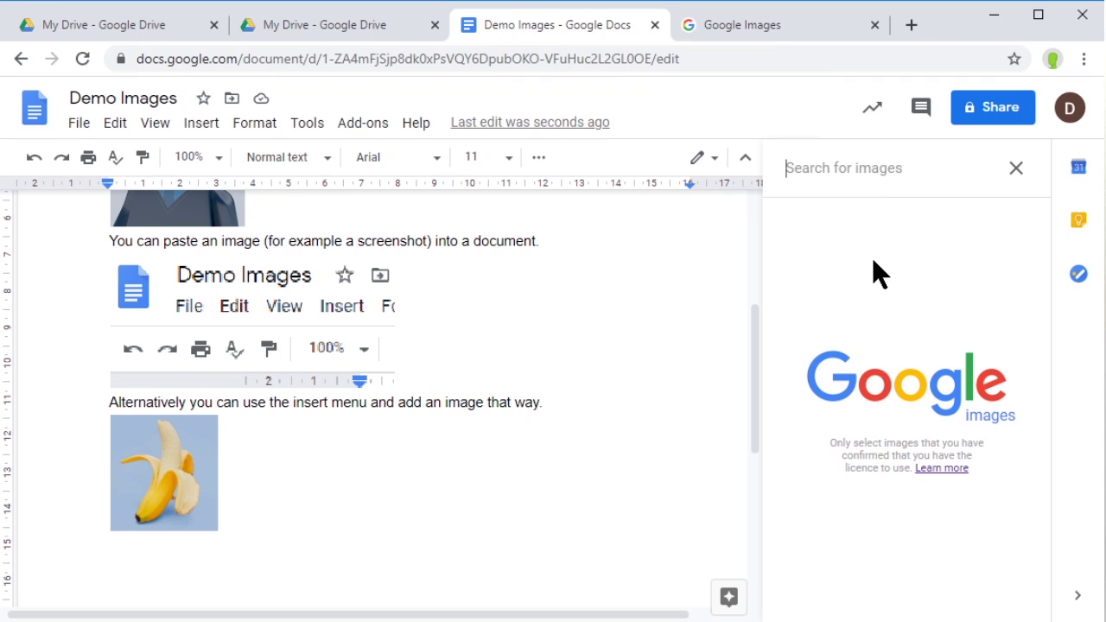
- Search for 'cheesecake' in the Google Images tab
left_click(753, 27)
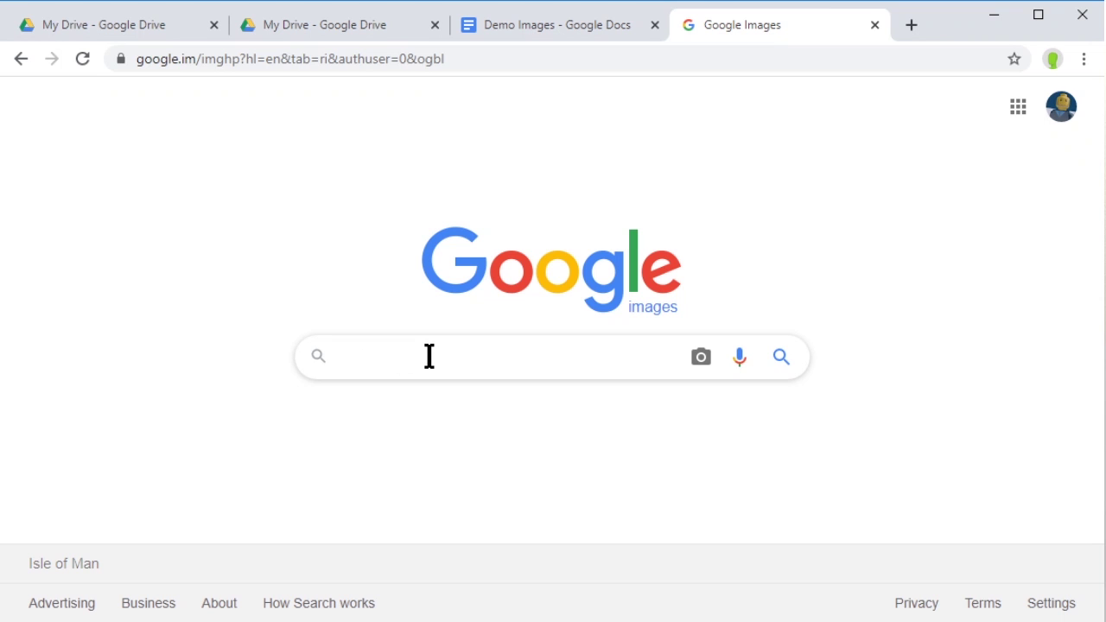
type("chee")
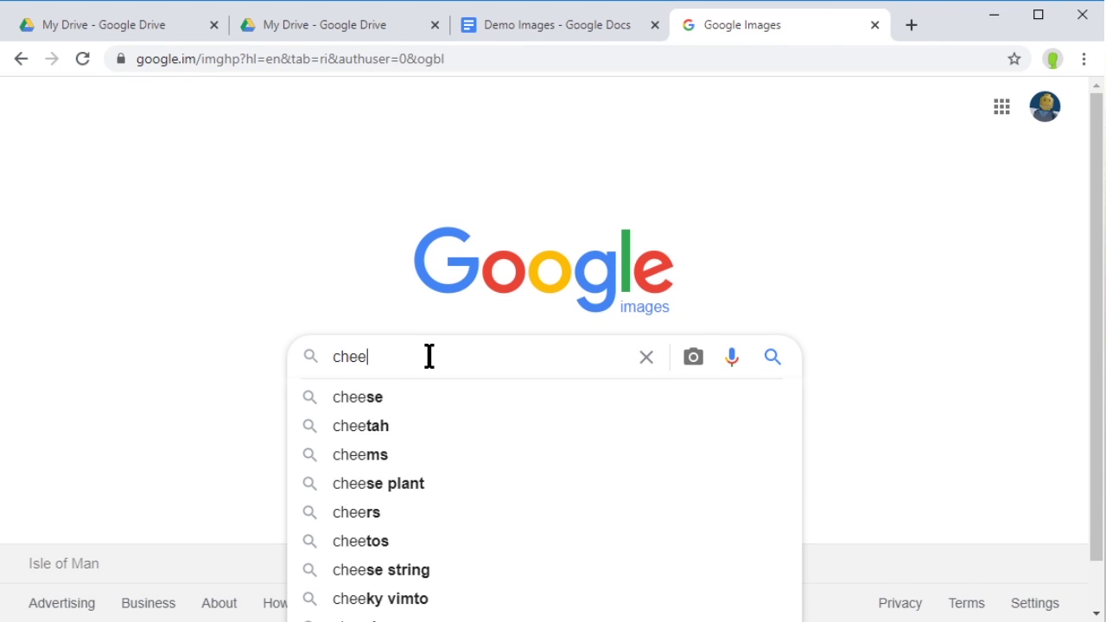
type("secake")
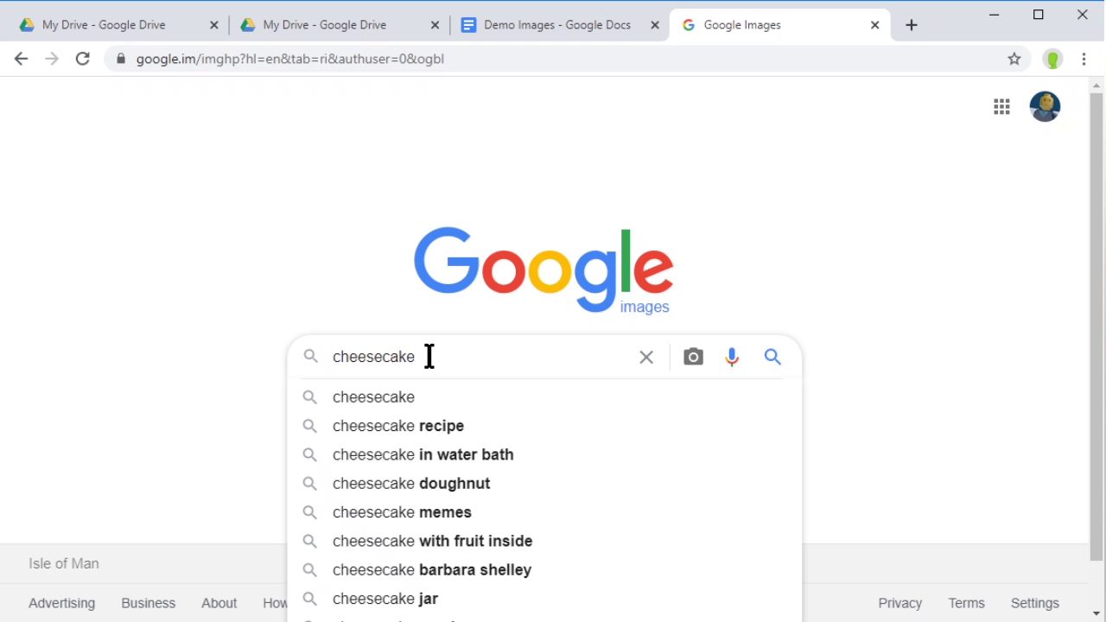
key("Return")
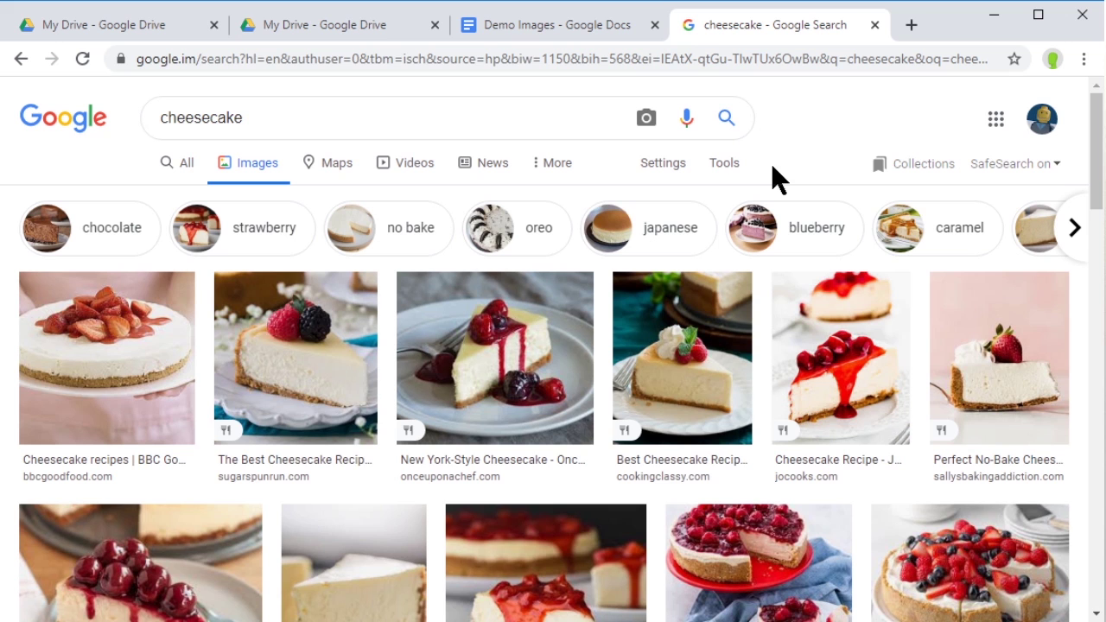
- Filter cheesecake results to Labeled for noncommercial reuse under Tools > Usage Rights
left_click(734, 168)
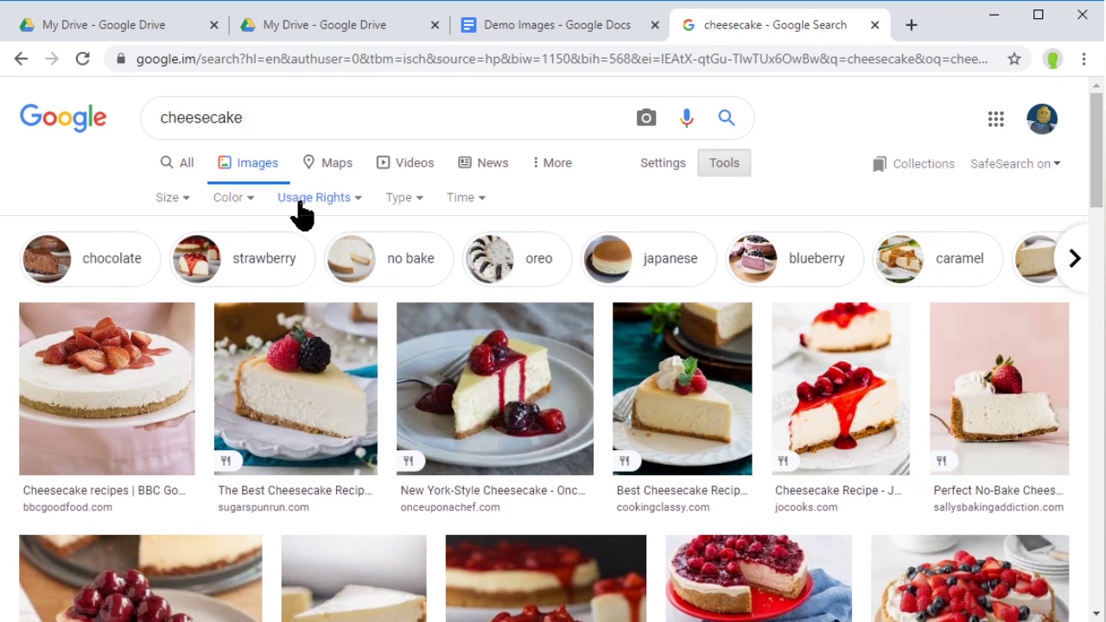
left_click(356, 204)
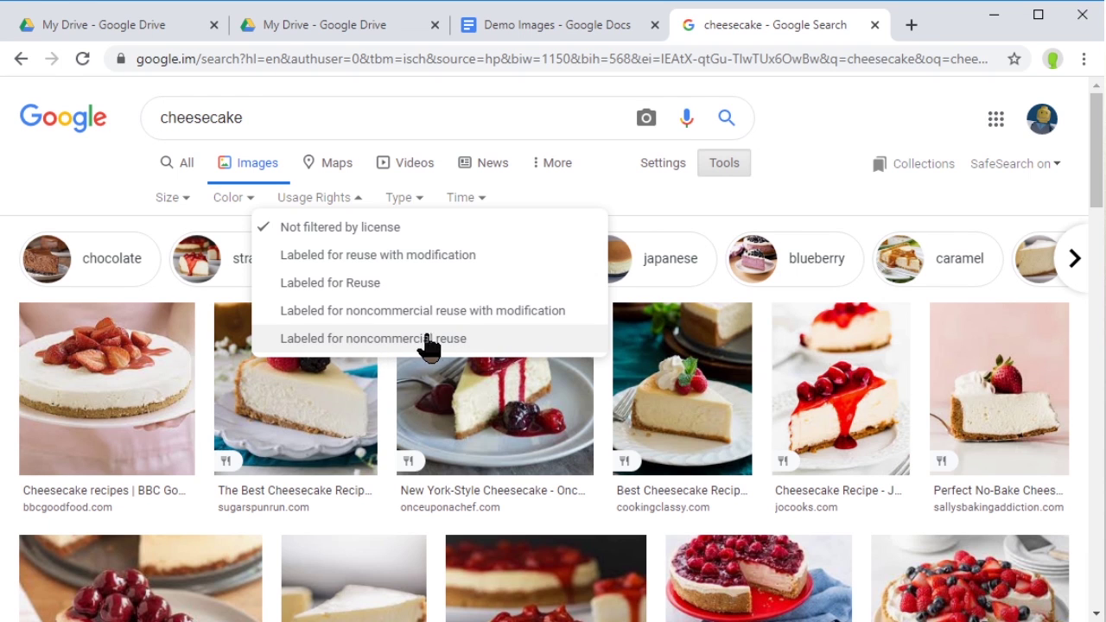
left_click(381, 341)
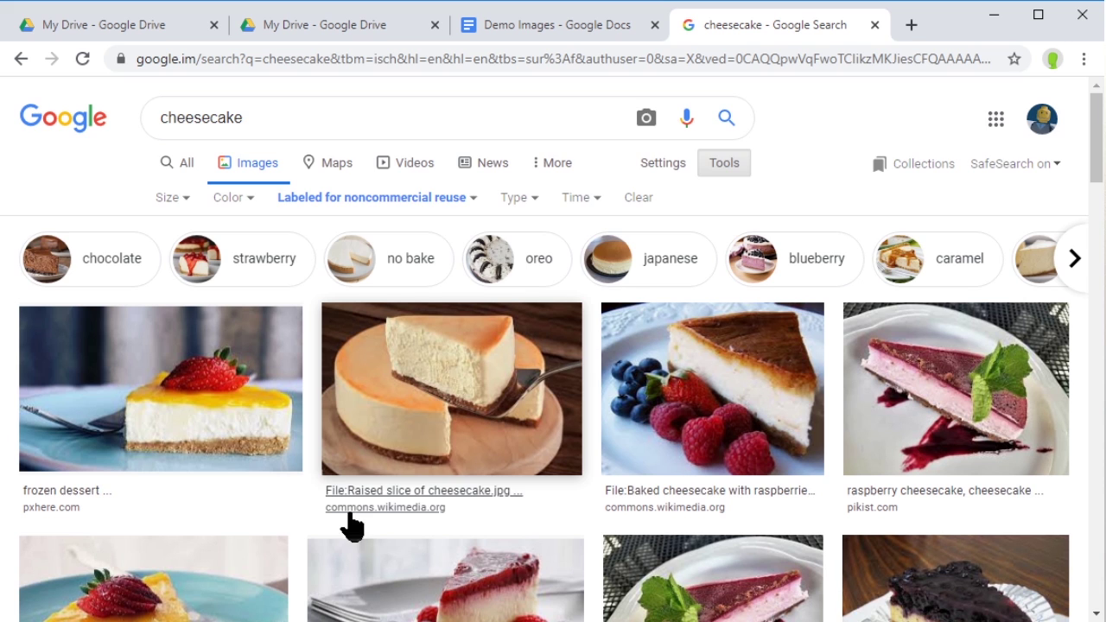
- Change the usage rights filter to Labeled for reuse and browse the cheesecake results
scroll(441, 483, "down", 2)
scroll(509, 480, "up", 2)
left_click(474, 210)
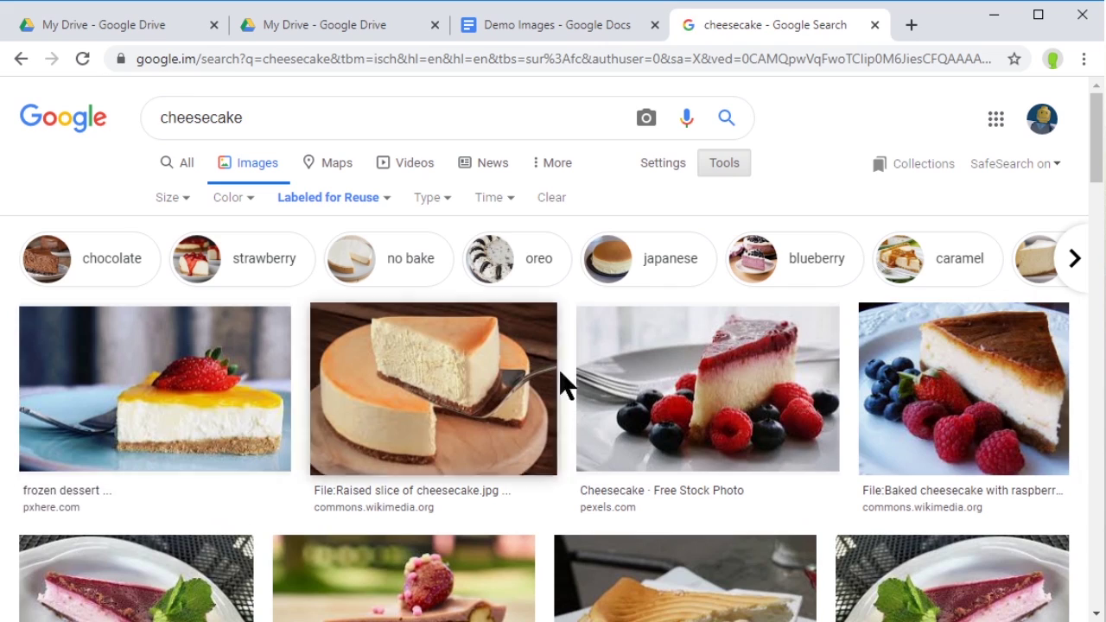
scroll(562, 383, "down", 5)
scroll(575, 508, "down", 4)
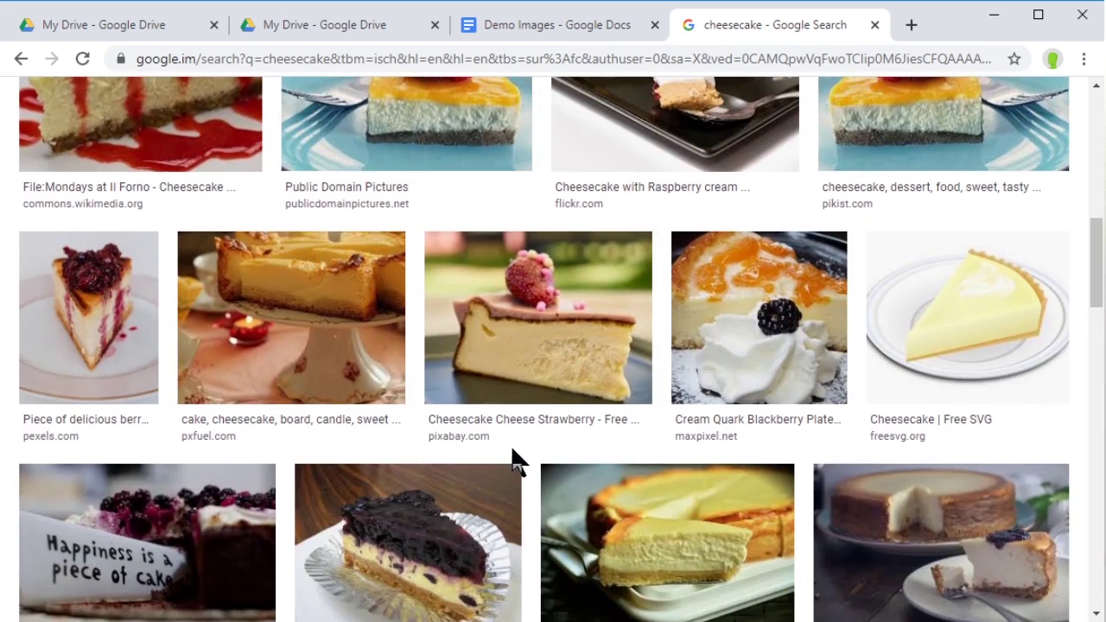
scroll(516, 470, "up", 9)
scroll(516, 469, "up", 1)
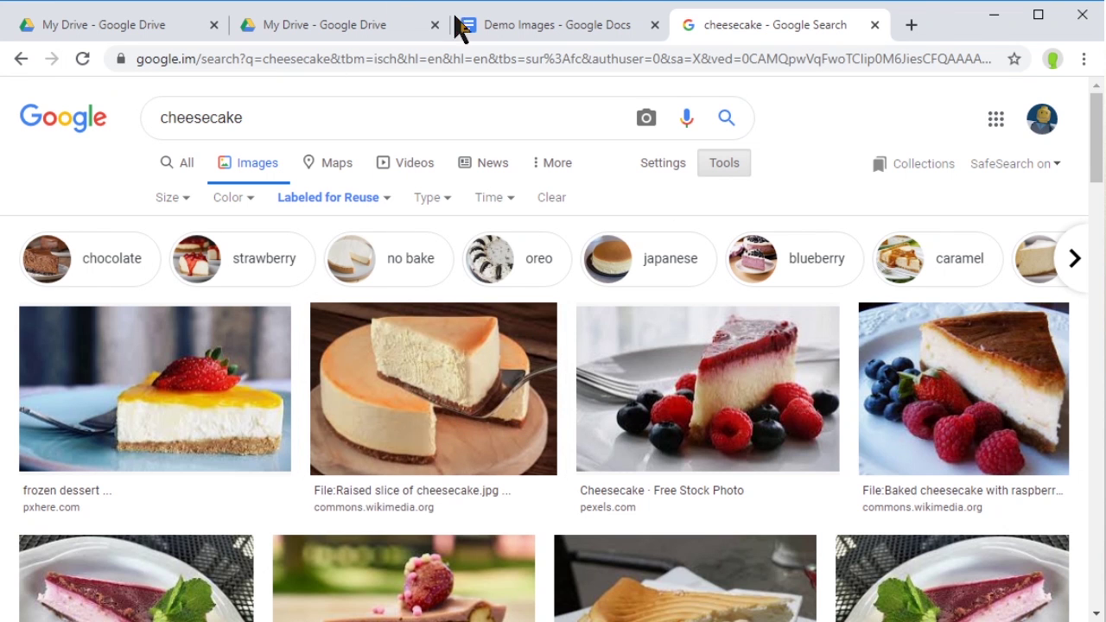
- Search 'cheesecake' in the Docs image panel and insert the strawberry-topped cheesecake slice photo
left_click(510, 28)
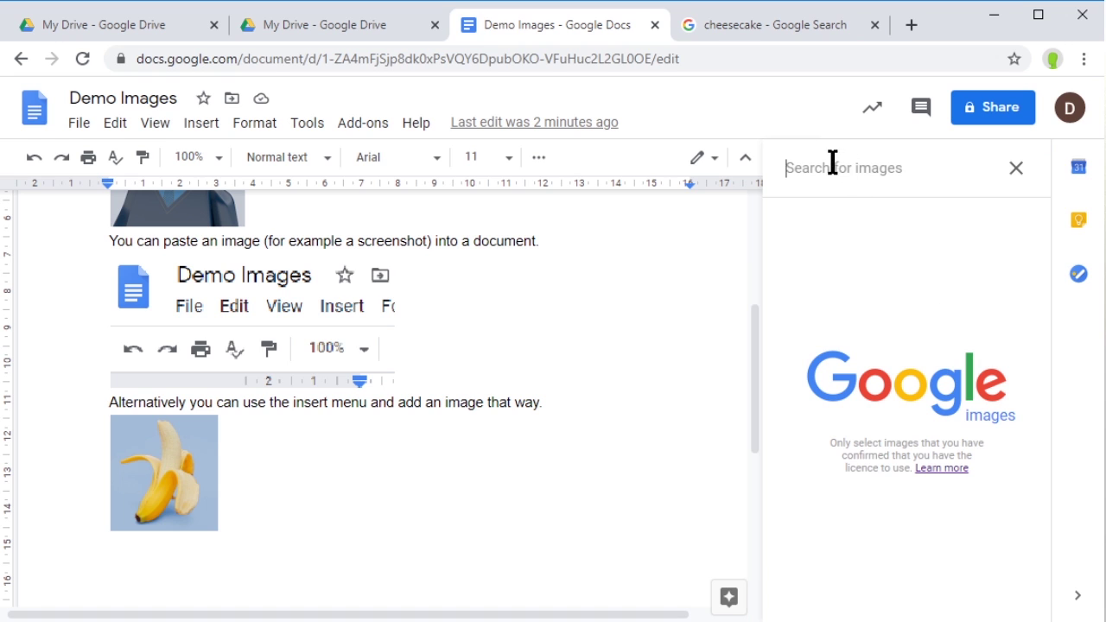
type("chee")
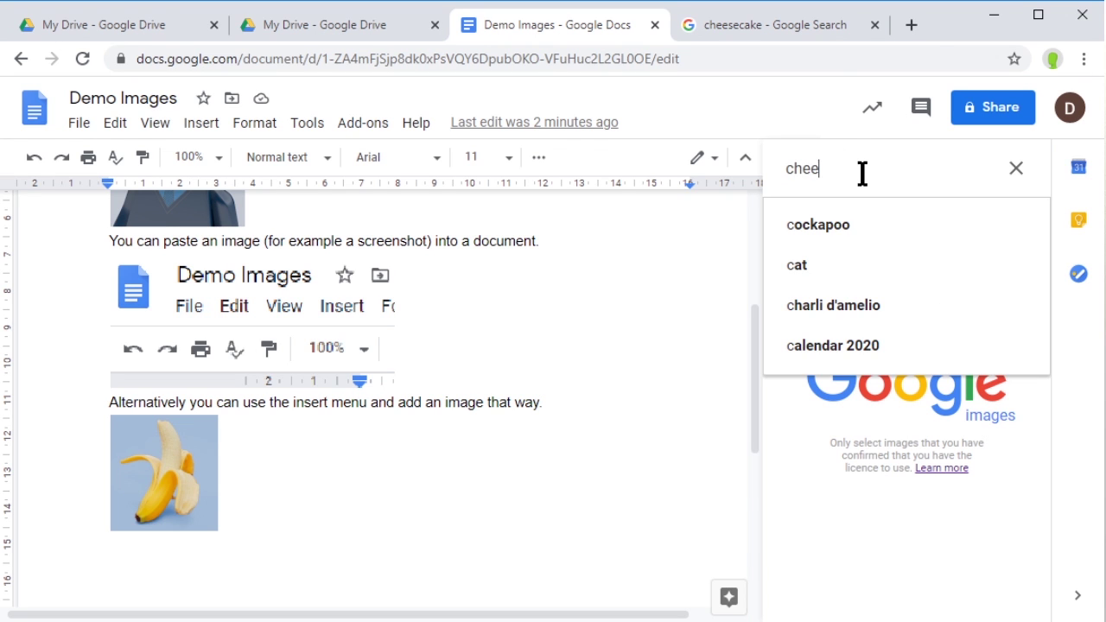
type("secake")
key("Return")
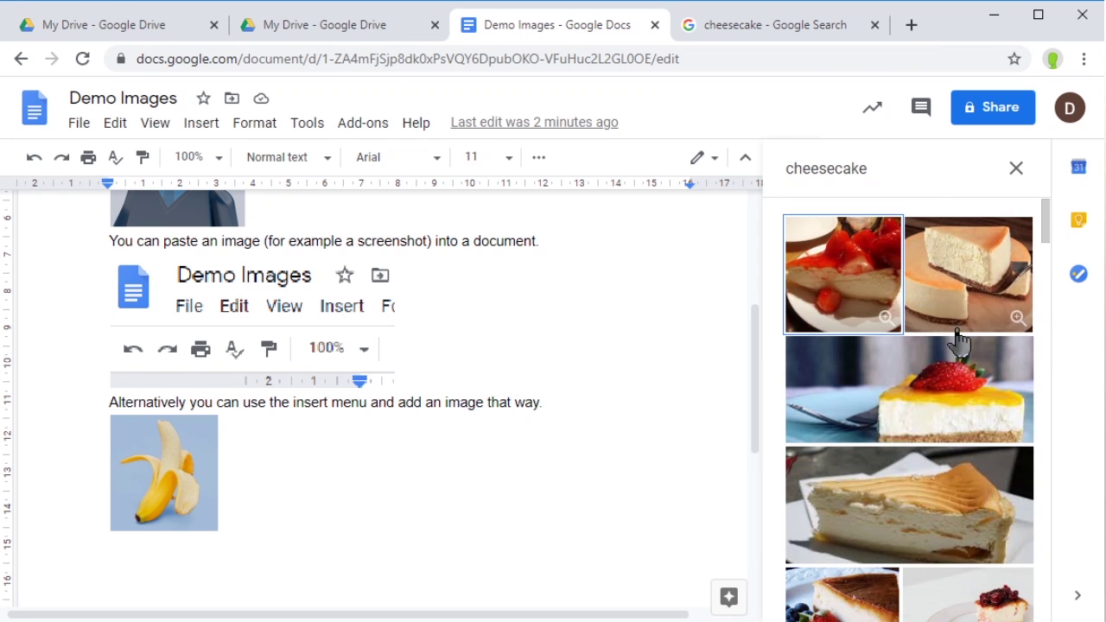
left_click(779, 24)
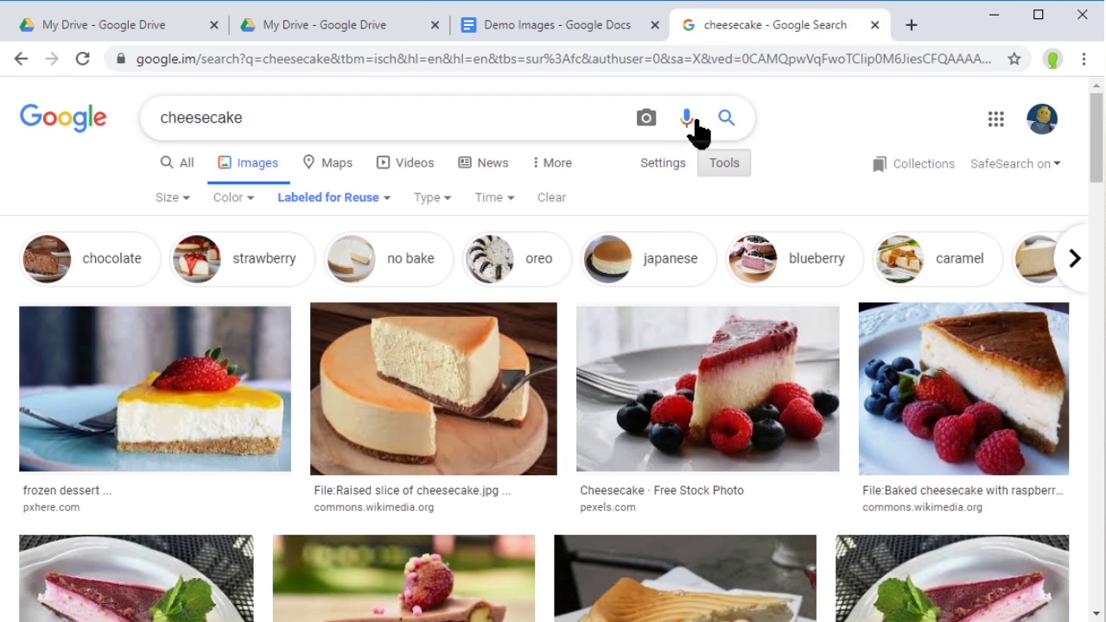
left_click(567, 25)
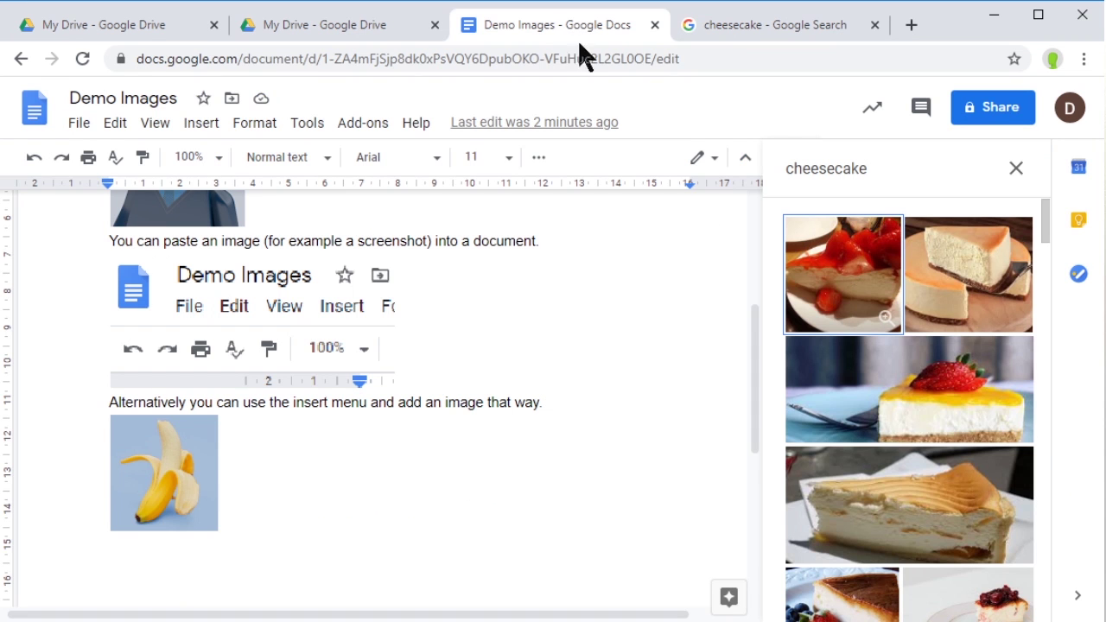
left_click(916, 408)
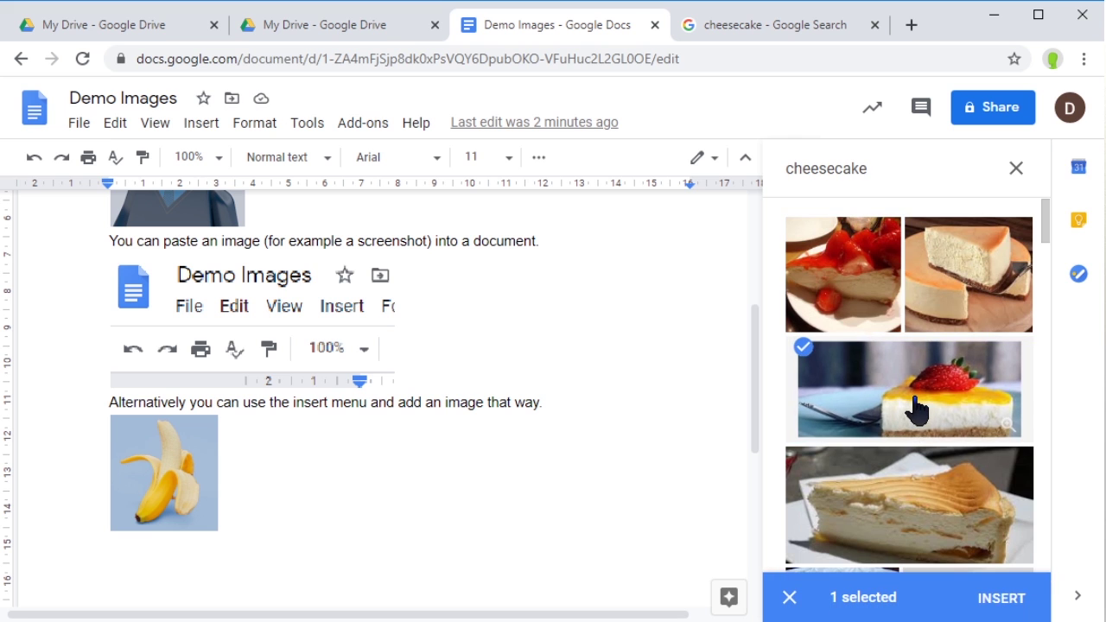
left_click(1000, 599)
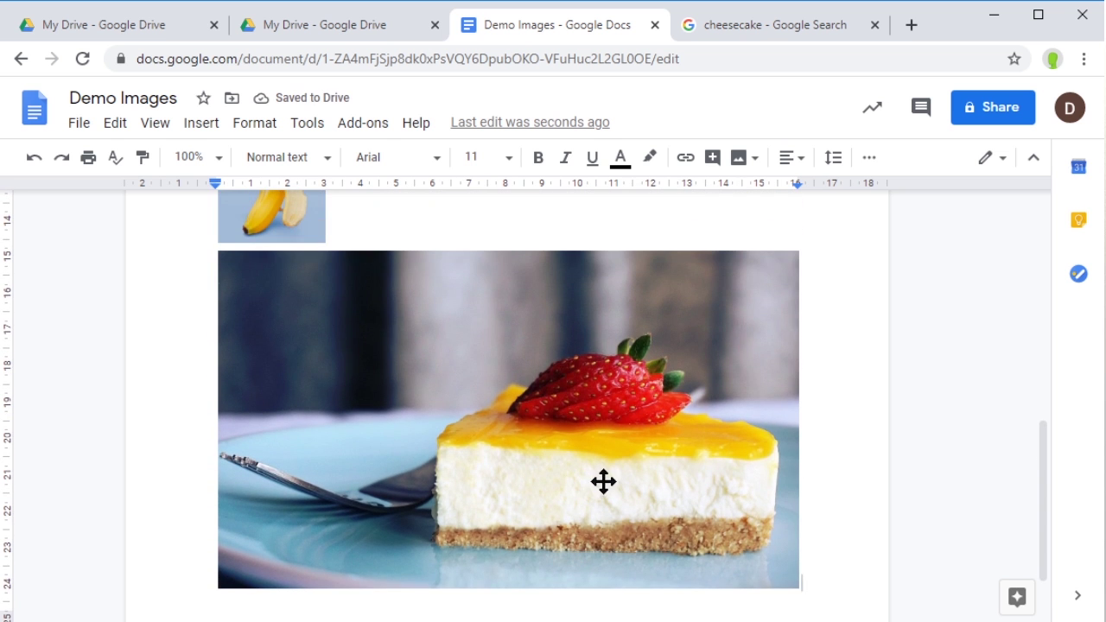
- Drag the cheesecake photo's corner handle to shrink it to a small thumbnail
left_click(603, 482)
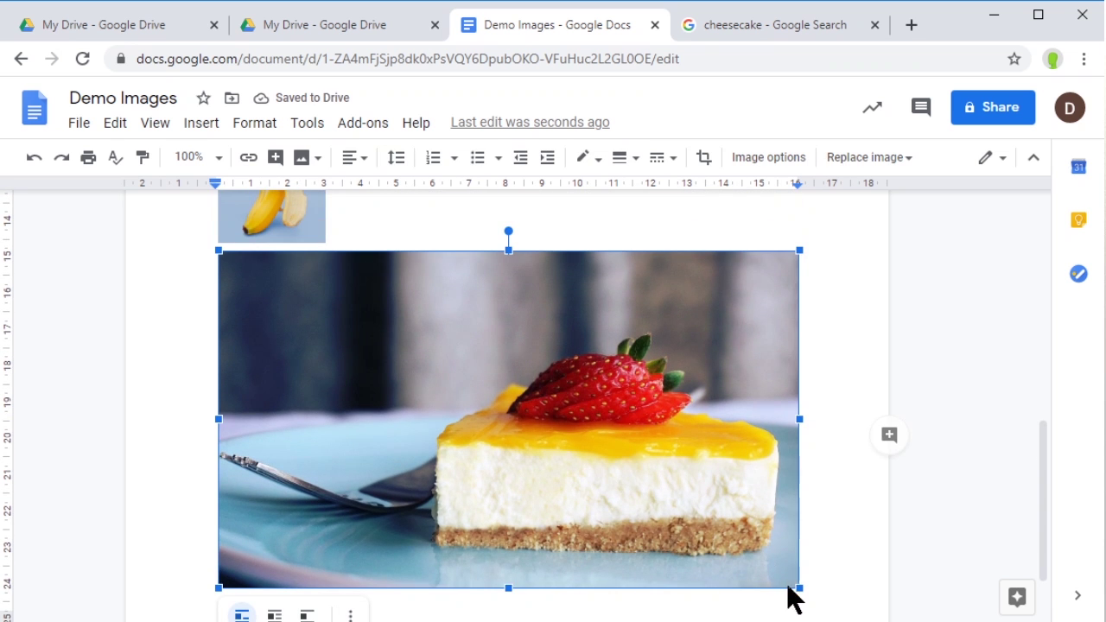
left_click_drag(798, 587, 300, 315)
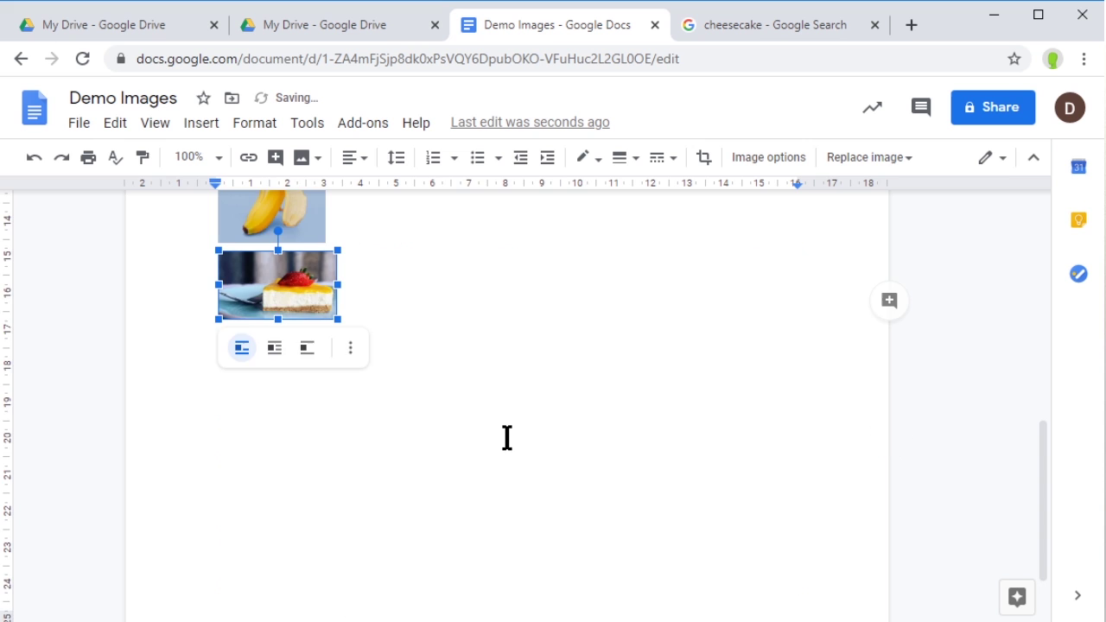
scroll(507, 442, "up", 3)
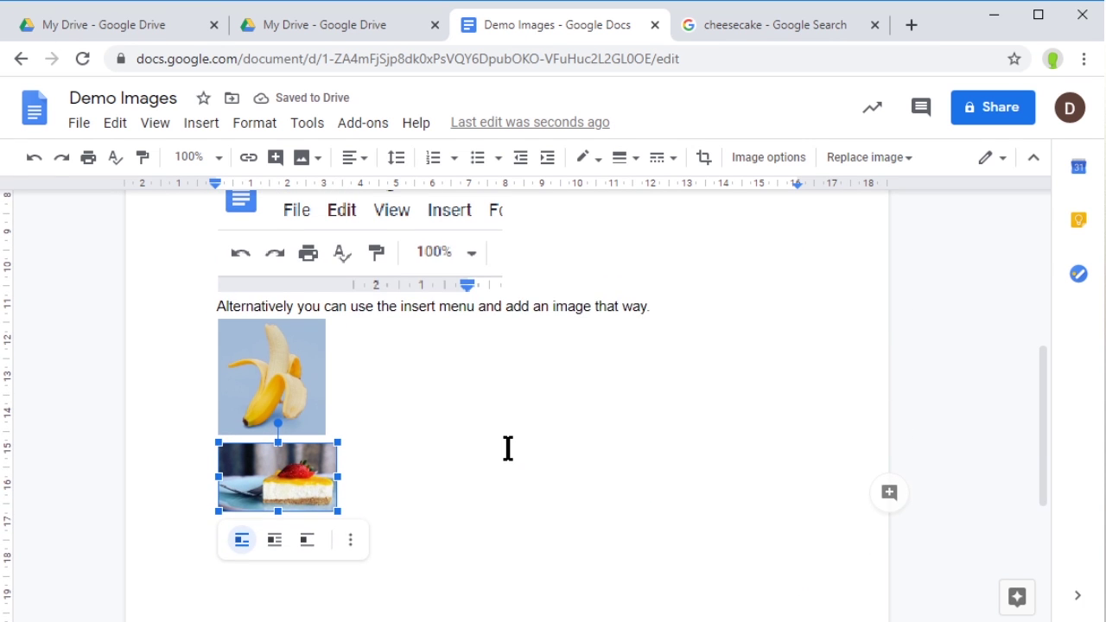